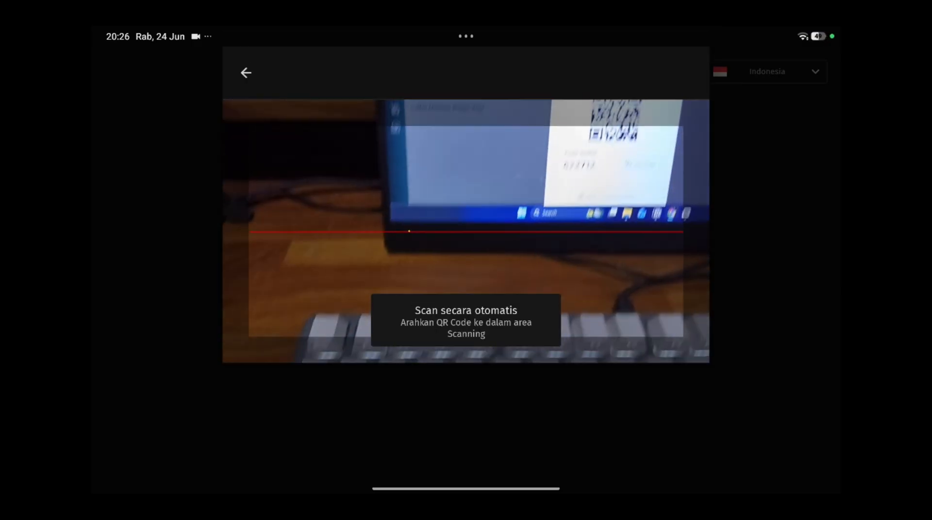
Step: Connect the POS device through the scanned QR code and sign in as the Supervisor user with the account PIN
{"action": "left_click", "coordinate": [474, 300]}
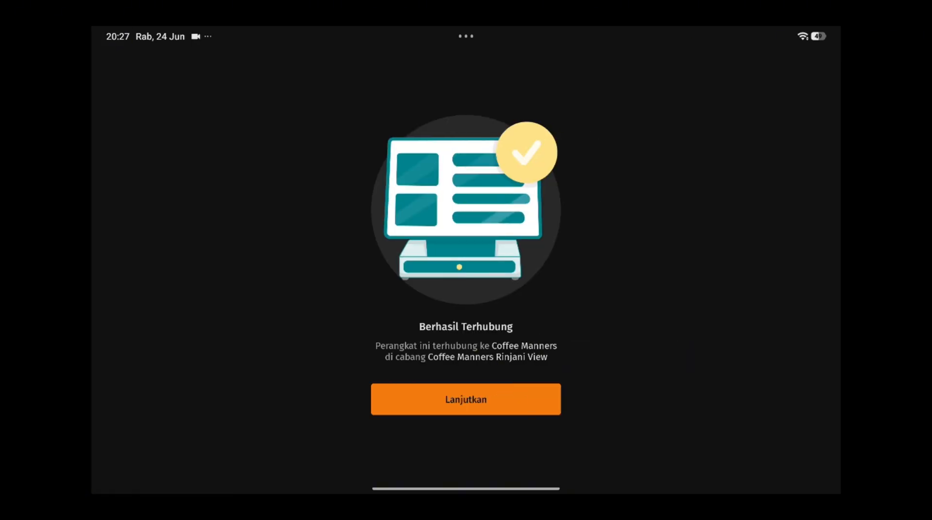
{"action": "left_click", "coordinate": [466, 399]}
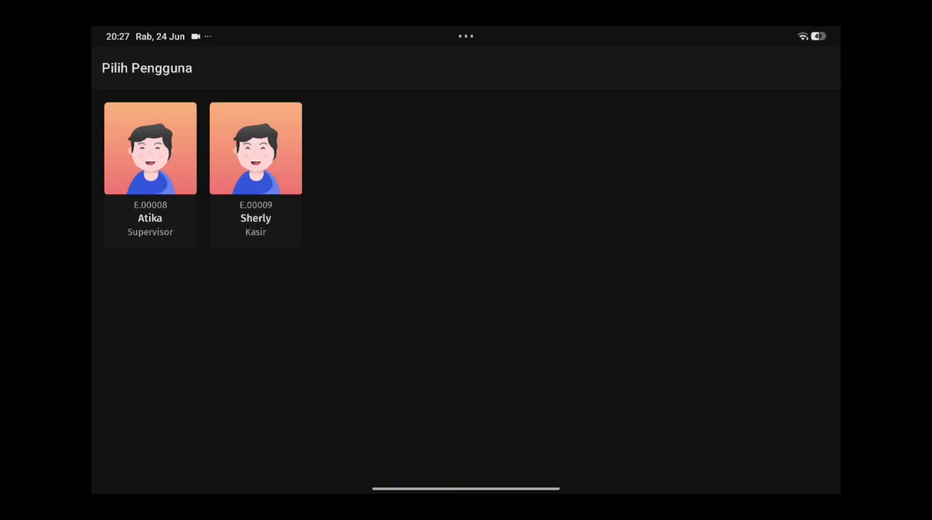
{"action": "left_click", "coordinate": [151, 175]}
{"action": "left_click", "coordinate": [465, 385]}
{"action": "left_click", "coordinate": [466, 385]}
{"action": "left_click", "coordinate": [466, 385]}
{"action": "left_click", "coordinate": [466, 385]}
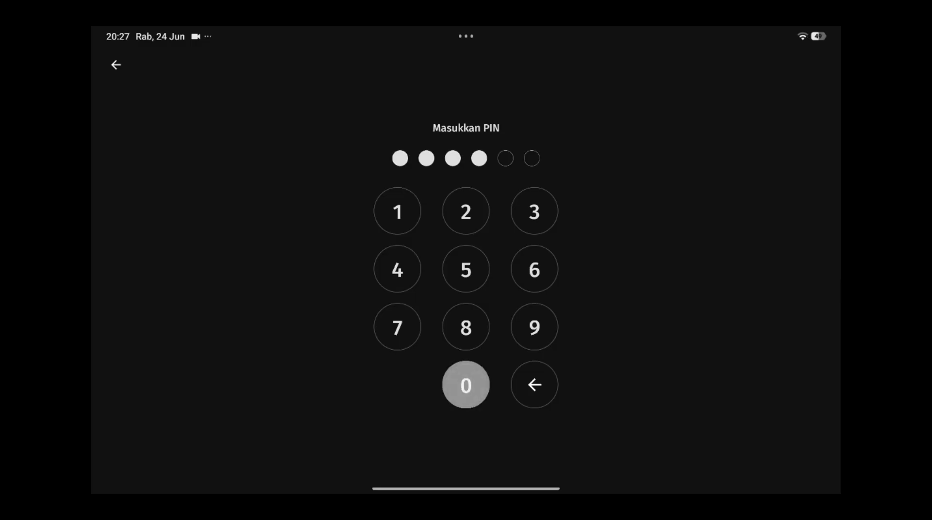
{"action": "left_click", "coordinate": [466, 385]}
{"action": "left_click", "coordinate": [465, 385]}
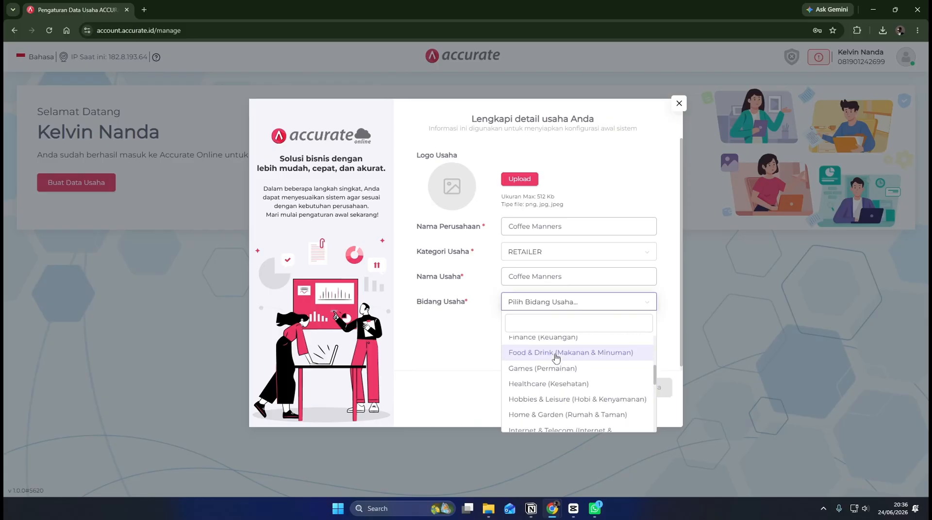
{"action": "left_click", "coordinate": [553, 354]}
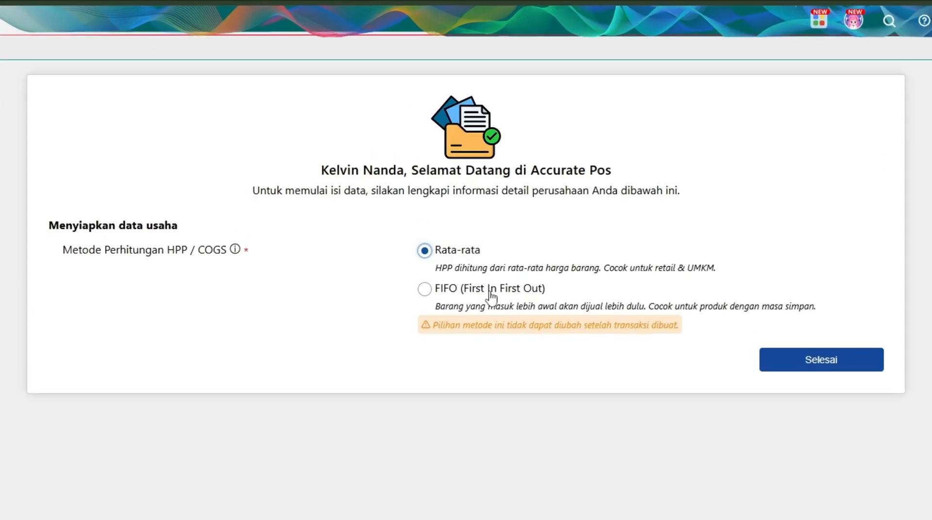
Step: In Accurate POS on the web, compare the FIFO and Rata-rata COGS methods, choose Rata-rata and finish the business data setup
{"action": "left_click", "coordinate": [484, 239]}
{"action": "left_click", "coordinate": [458, 255]}
{"action": "left_click_drag", "start_coordinate": [435, 269], "coordinate": [701, 277]}
{"action": "left_click", "coordinate": [465, 293]}
{"action": "left_click_drag", "start_coordinate": [439, 306], "coordinate": [815, 312]}
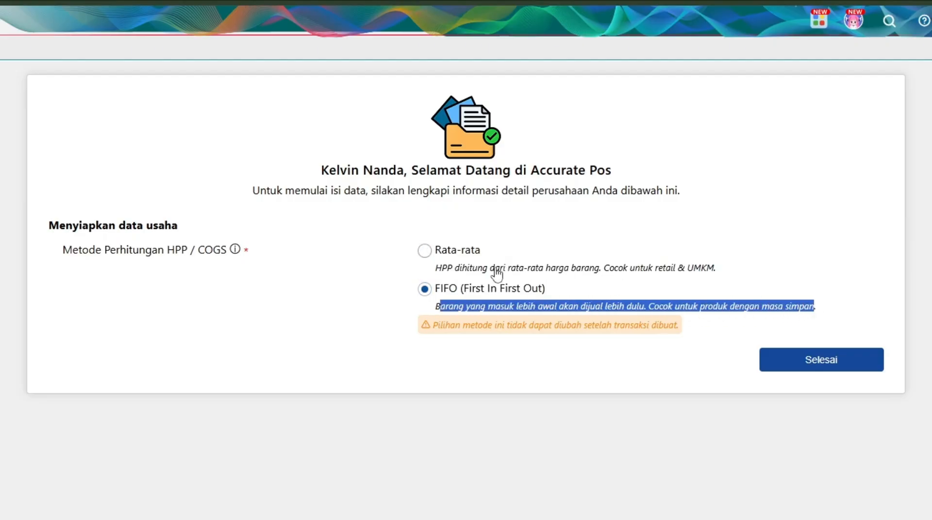
{"action": "left_click", "coordinate": [475, 255]}
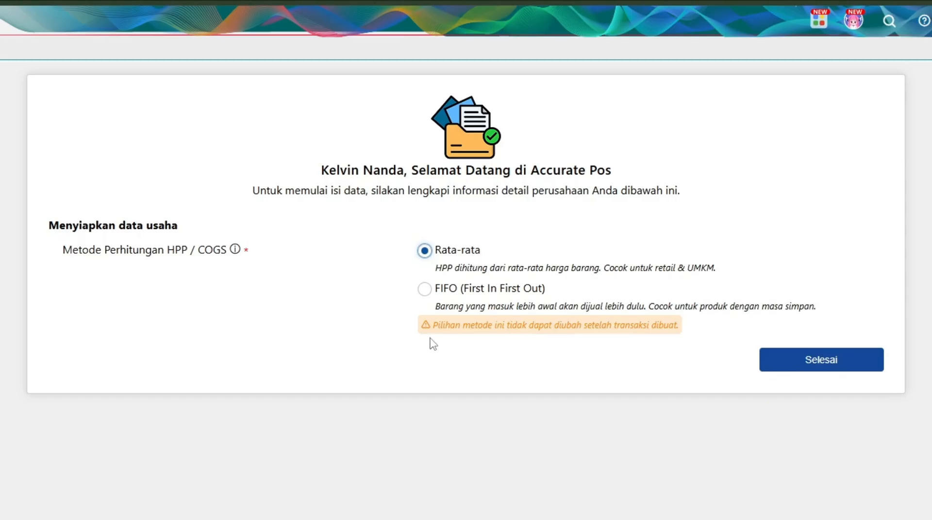
{"action": "left_click", "coordinate": [787, 370]}
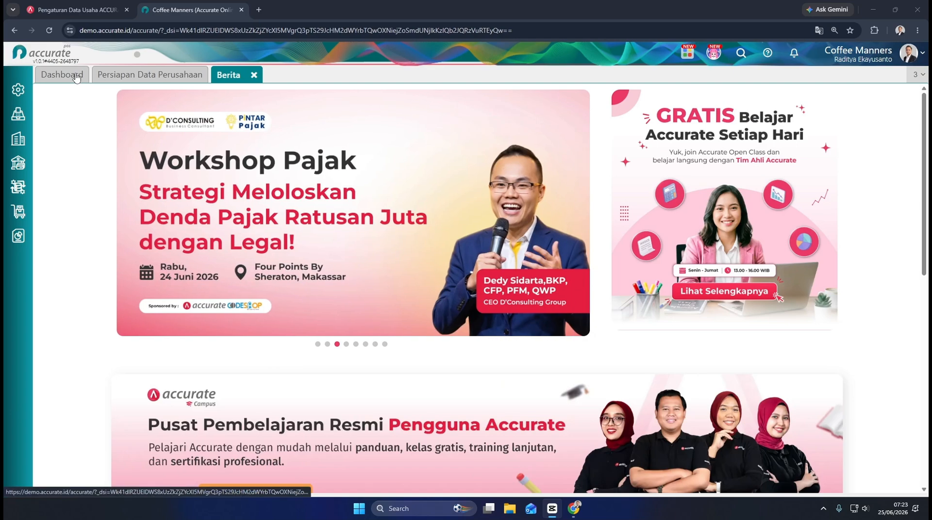
Step: Open the dashboard and look through the Pengaturan, Kasir, Perusahaan, Pendapatan Dan Biaya, Operasional and Persediaan modules
{"action": "left_click", "coordinate": [61, 74]}
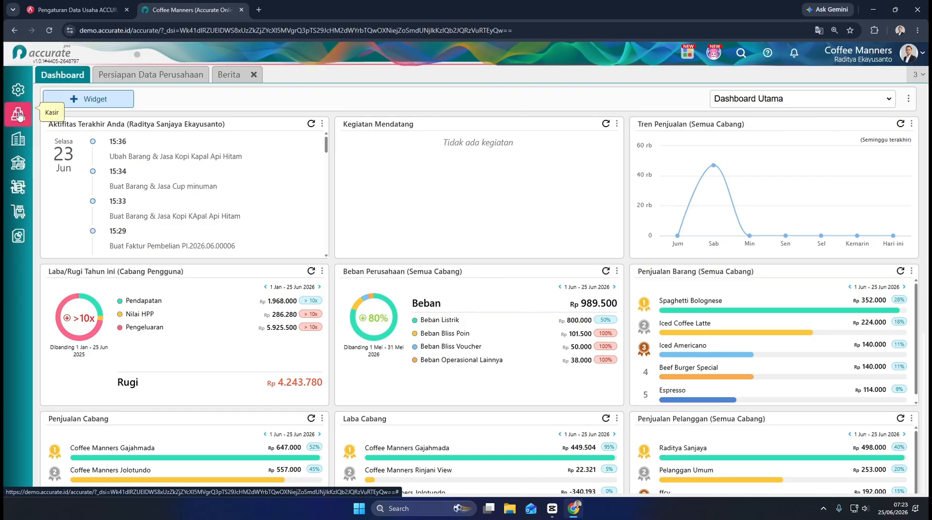
{"action": "left_click", "coordinate": [18, 91]}
{"action": "left_click", "coordinate": [18, 114]}
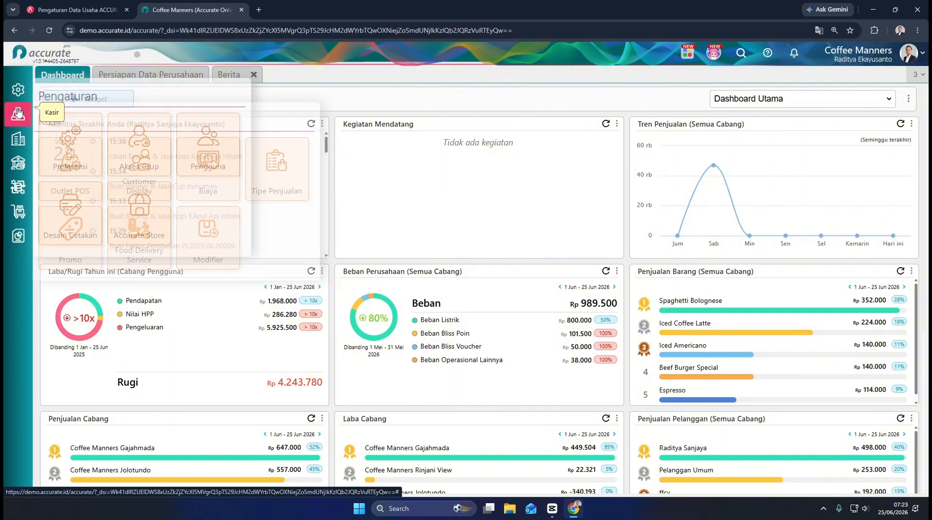
{"action": "left_click", "coordinate": [18, 141]}
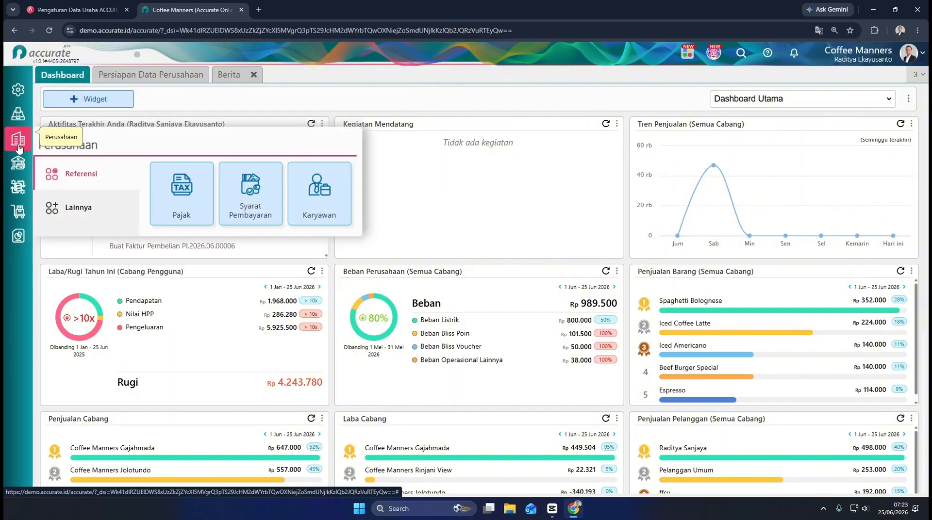
{"action": "left_click", "coordinate": [17, 167]}
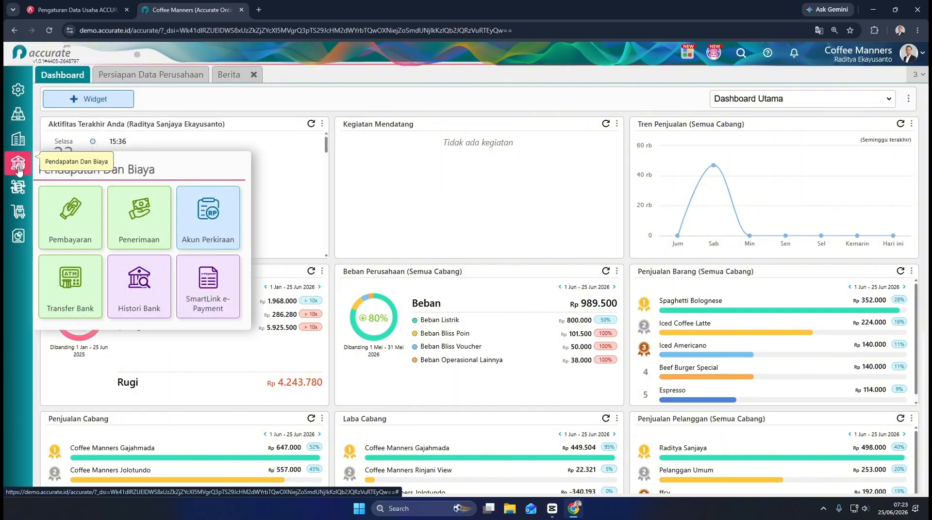
{"action": "left_click", "coordinate": [18, 189]}
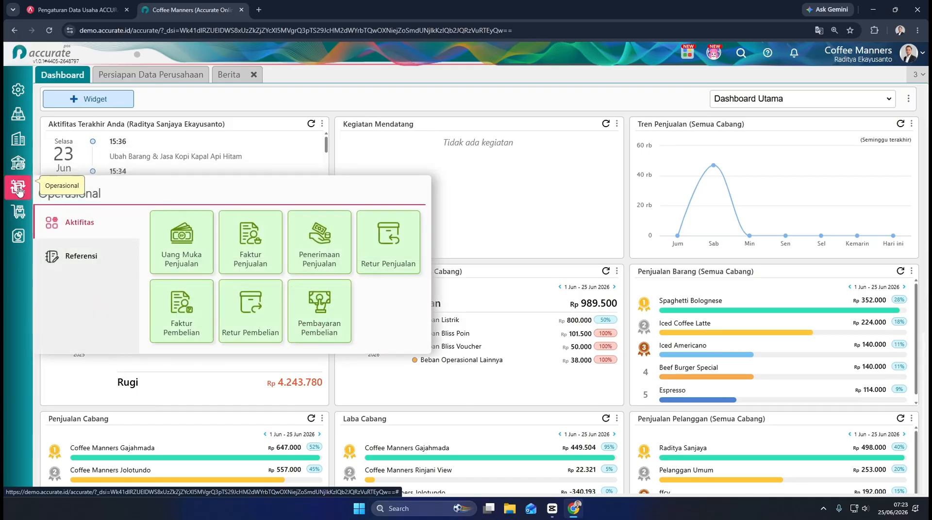
{"action": "left_click", "coordinate": [19, 212]}
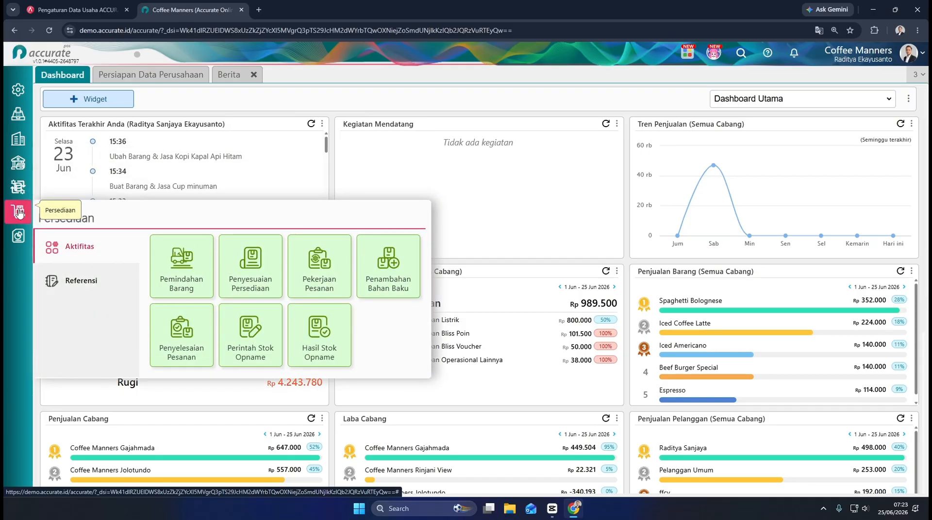
Step: Examine the Gudang Dan Persediaan reports in Daftar Laporan and return to the dashboard
{"action": "left_click", "coordinate": [19, 235]}
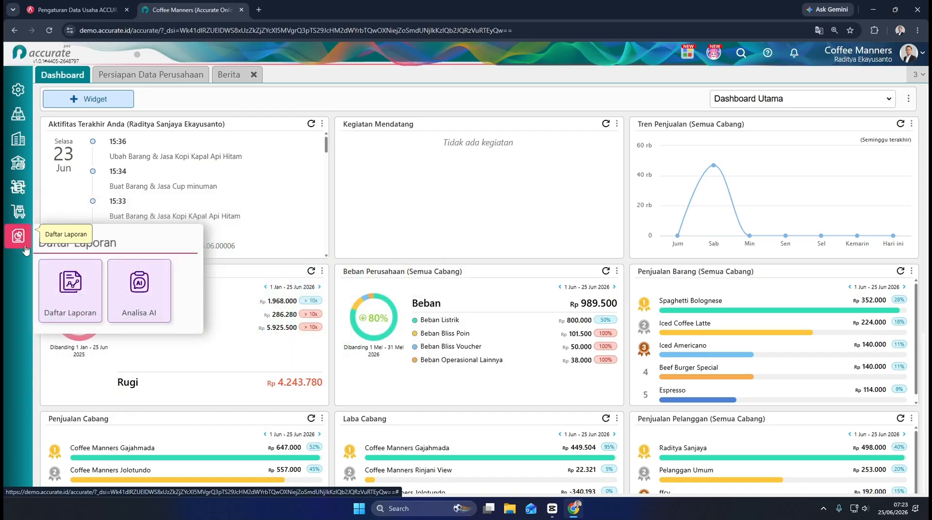
{"action": "left_click", "coordinate": [58, 280]}
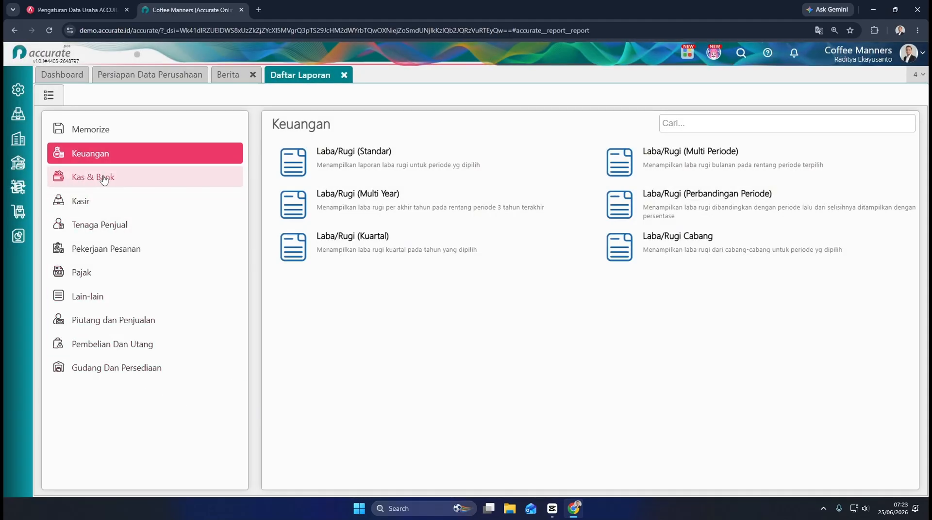
{"action": "left_click", "coordinate": [108, 370]}
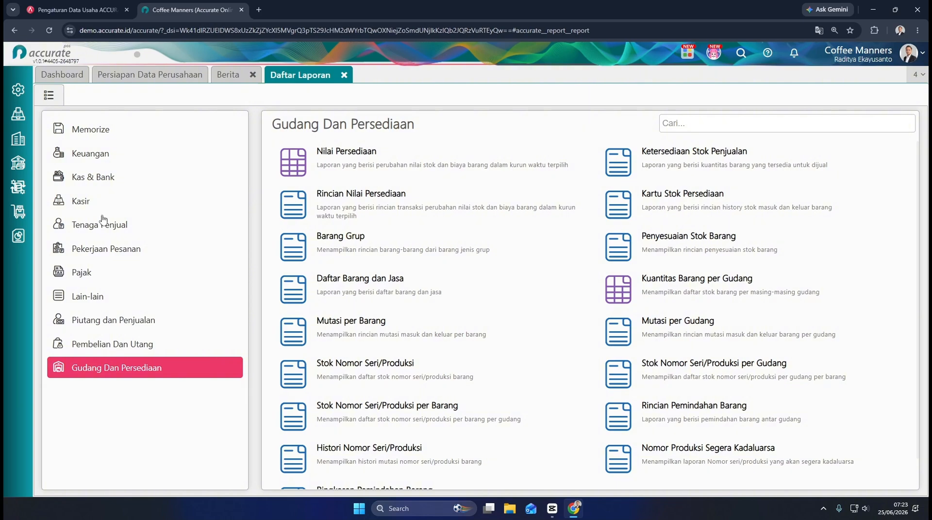
{"action": "left_click", "coordinate": [62, 77]}
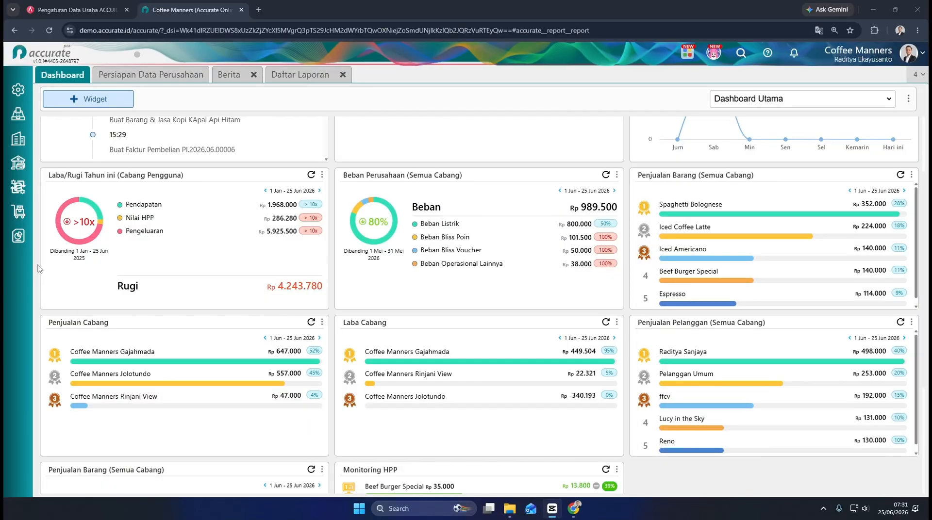
Step: Open a new Outlet POS record and review its Pembatasan Stok options
{"action": "left_click", "coordinate": [20, 114]}
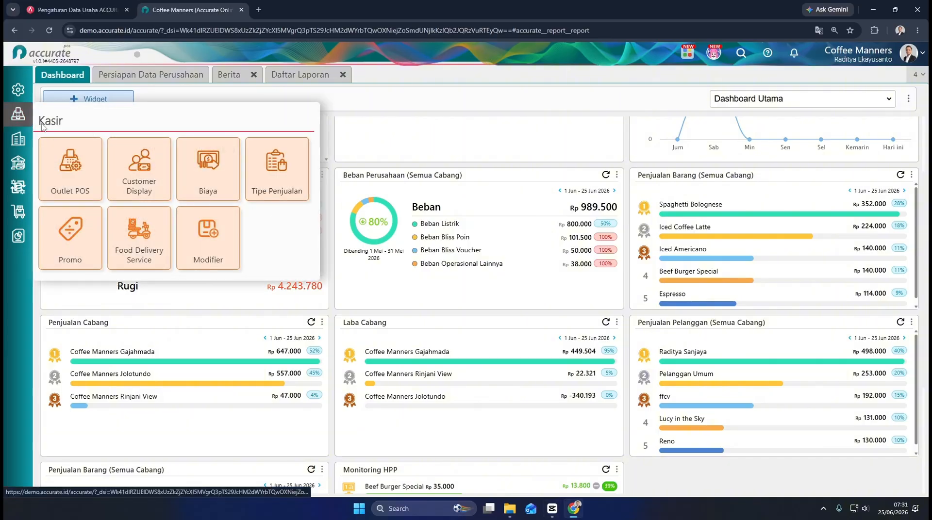
{"action": "left_click", "coordinate": [59, 162]}
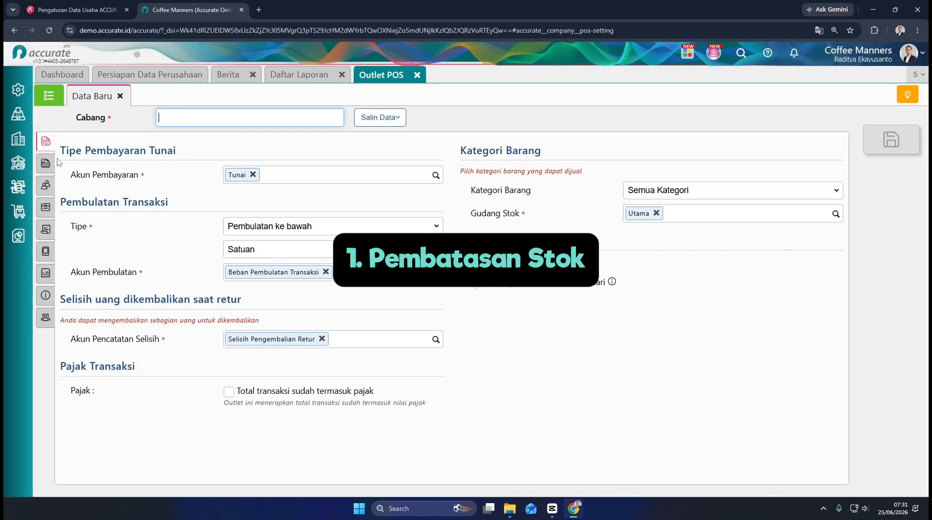
{"action": "left_click", "coordinate": [46, 163]}
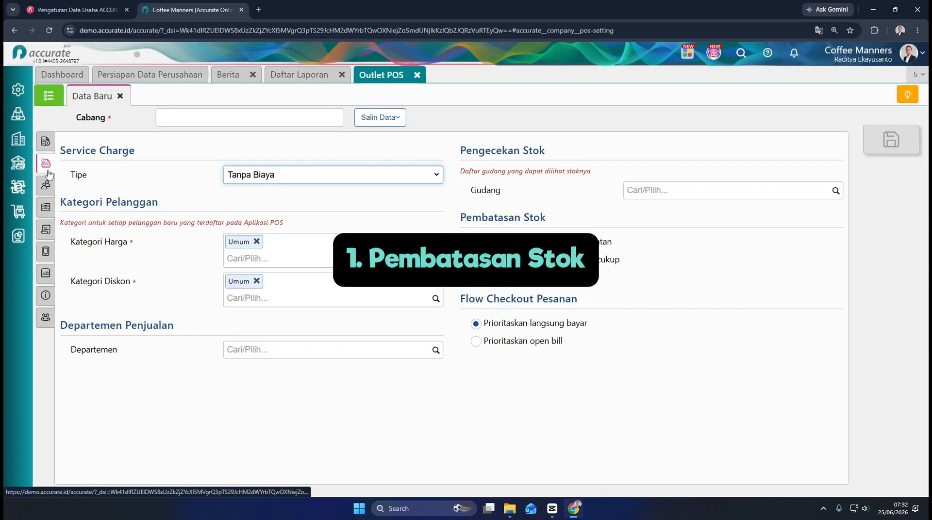
{"action": "left_click_drag", "start_coordinate": [455, 217], "coordinate": [539, 224]}
{"action": "left_click", "coordinate": [616, 271]}
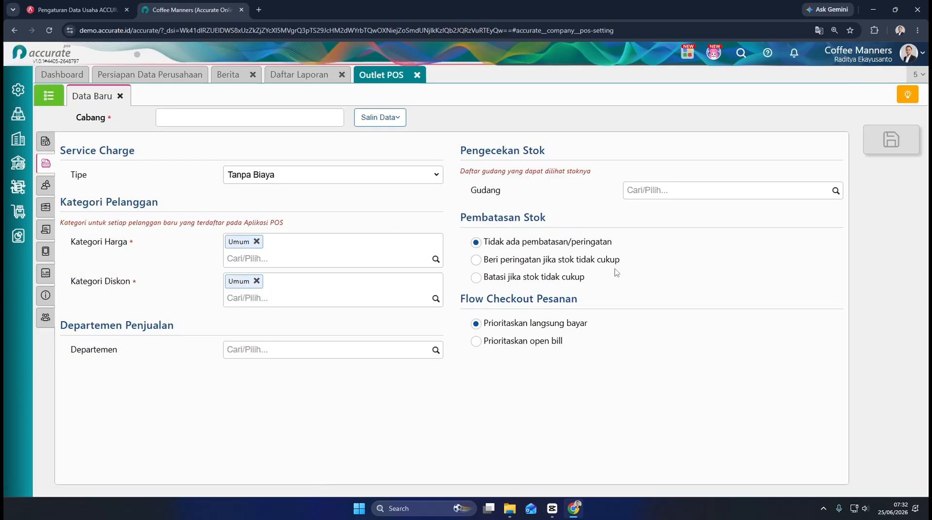
{"action": "mouse_move", "coordinate": [18, 114]}
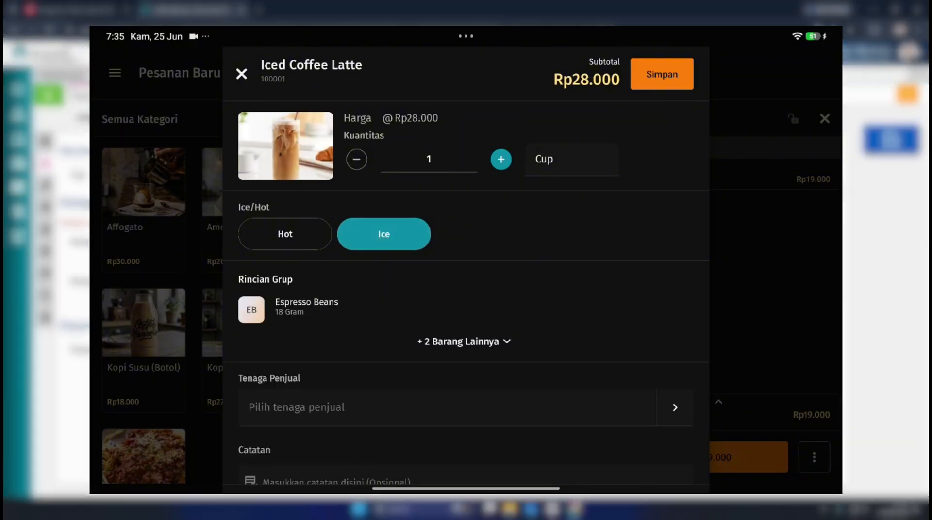
Step: Switch to the tablet POS app and try to check out orders with an Iced Coffee Latte and a Beef Burger Special
{"action": "left_click", "coordinate": [661, 74]}
{"action": "left_click", "coordinate": [698, 457]}
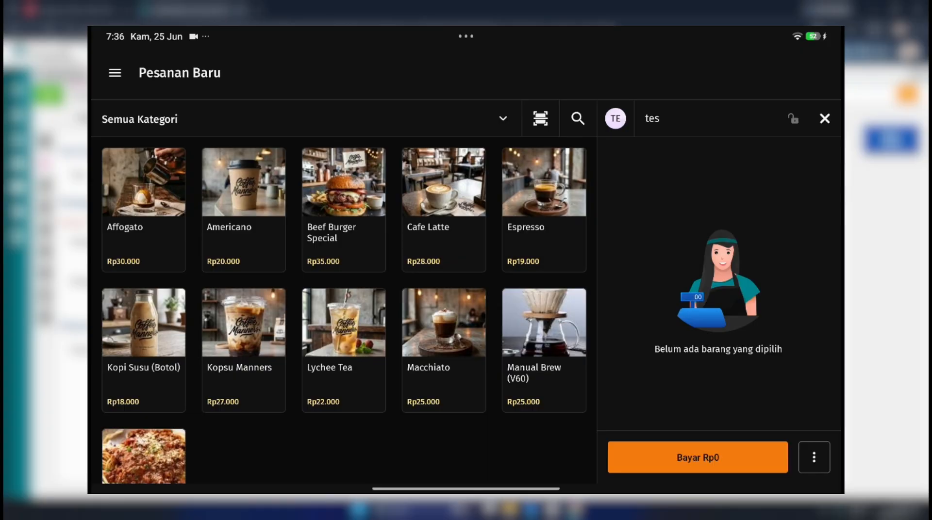
{"action": "left_click", "coordinate": [343, 208]}
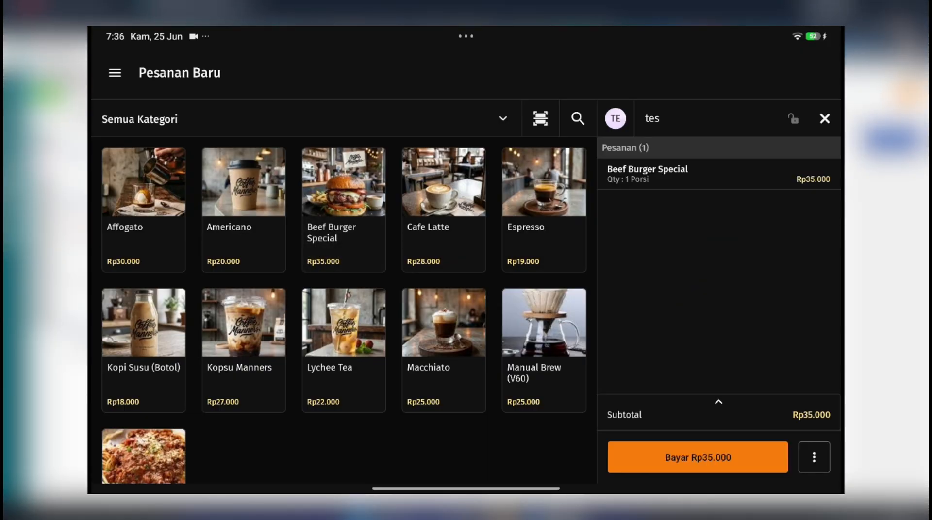
{"action": "left_click", "coordinate": [697, 457]}
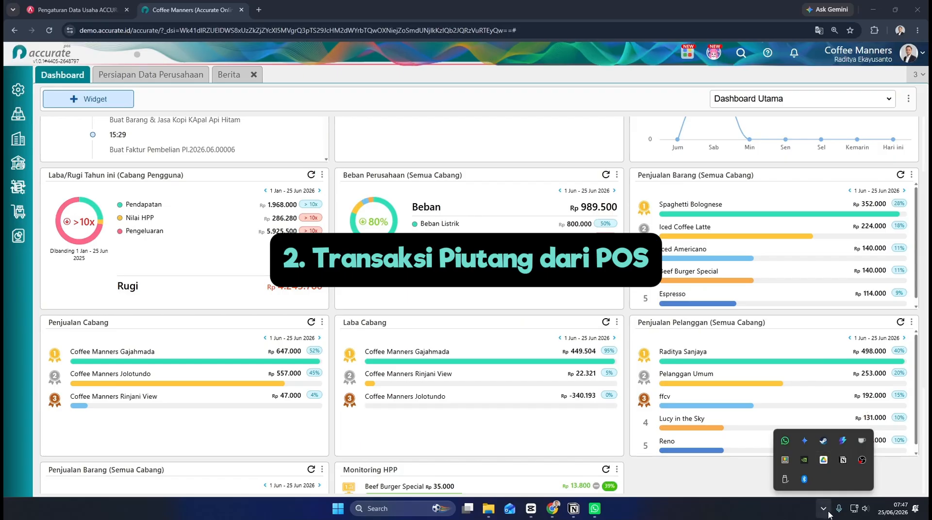
Step: Back in Accurate on the web, enable Transaksi Piutang in the optional features of the Coffee Manners Rinjani View outlet
{"action": "left_click", "coordinate": [827, 512]}
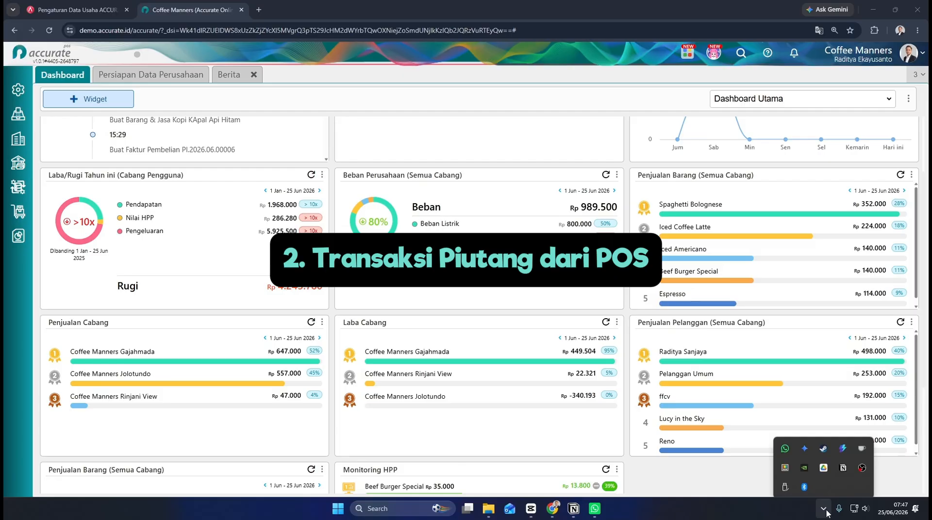
{"action": "left_click", "coordinate": [18, 113]}
{"action": "left_click", "coordinate": [57, 174]}
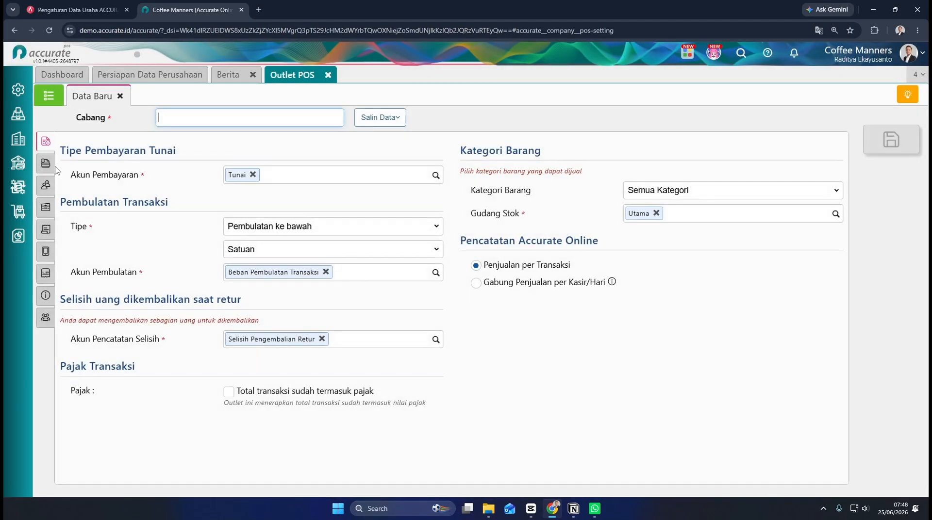
{"action": "left_click", "coordinate": [47, 100]}
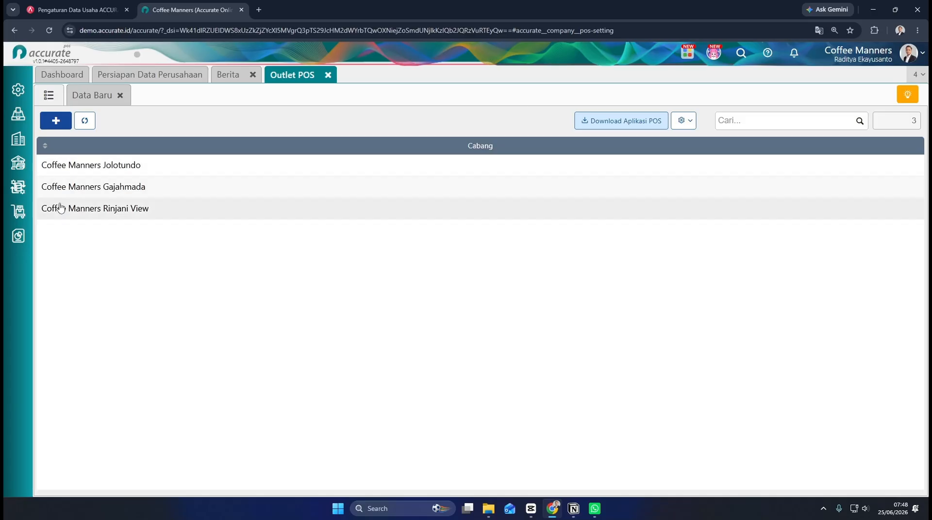
{"action": "left_click", "coordinate": [59, 208]}
{"action": "left_click", "coordinate": [447, 305]}
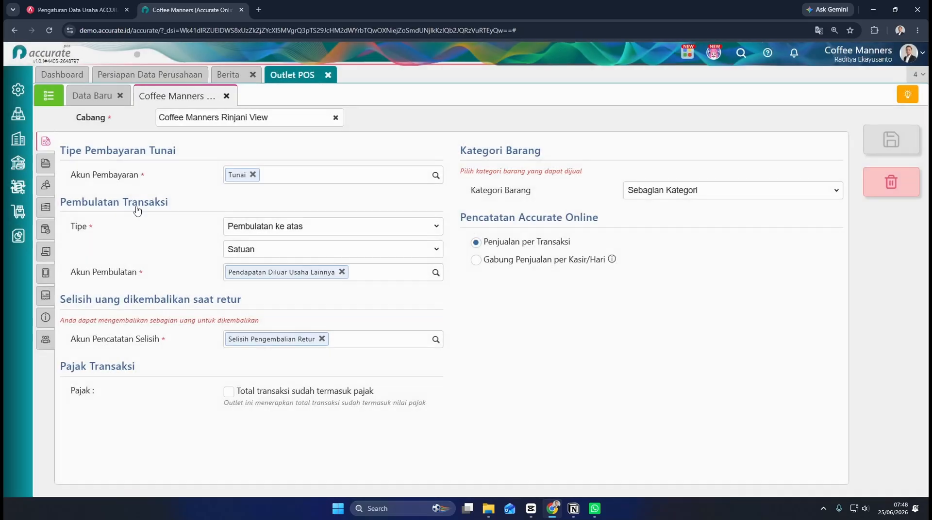
{"action": "left_click", "coordinate": [45, 317]}
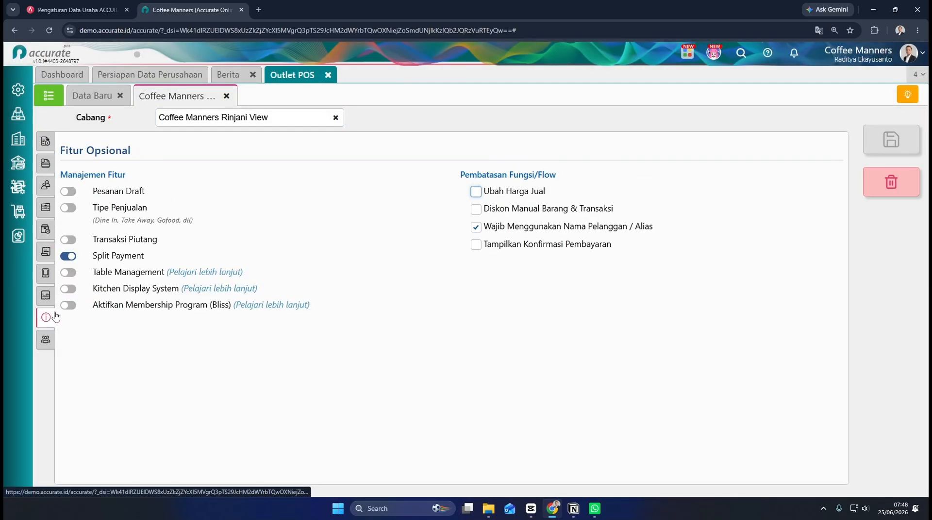
{"action": "left_click", "coordinate": [70, 240]}
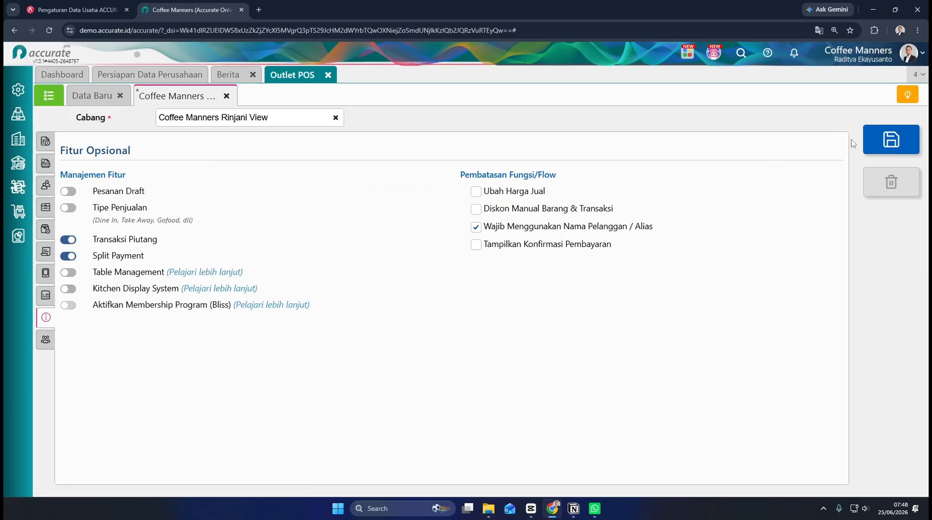
Step: Save the outlet settings and, in the tablet POS app, enable Piutang for the Kopsu Manners order and open its due-date terms
{"action": "left_click", "coordinate": [868, 142]}
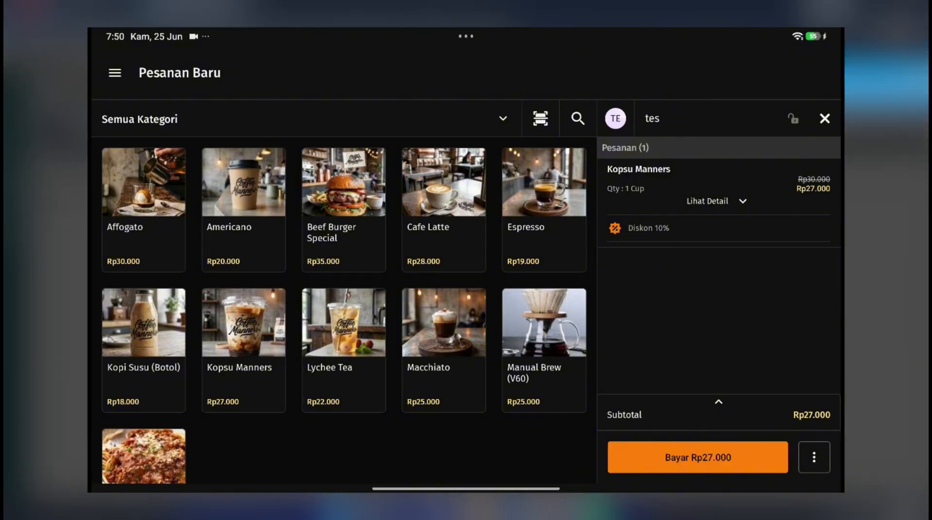
{"action": "left_click", "coordinate": [697, 457]}
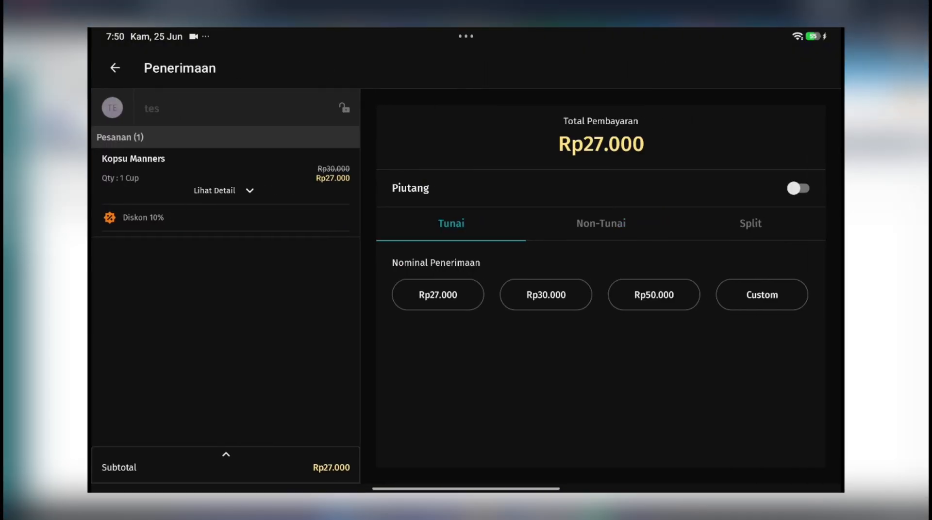
{"action": "left_click", "coordinate": [798, 188]}
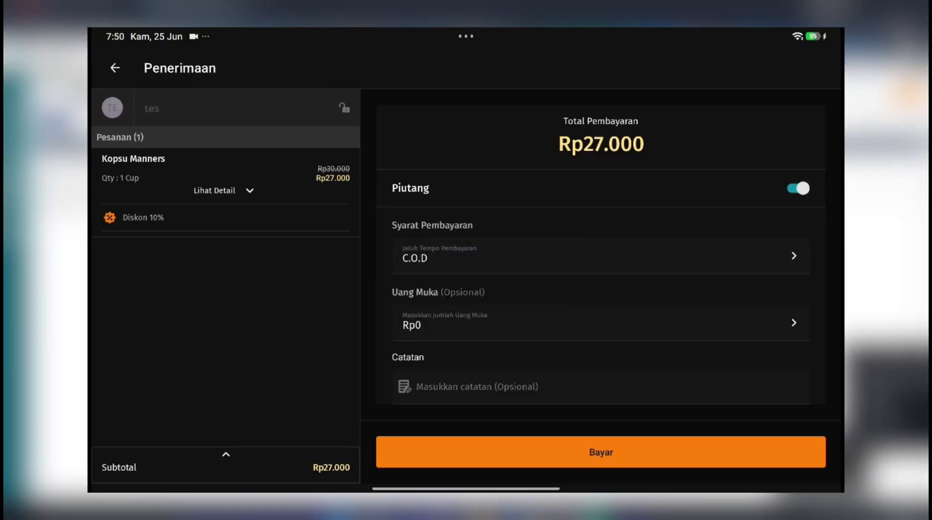
{"action": "left_click", "coordinate": [599, 255]}
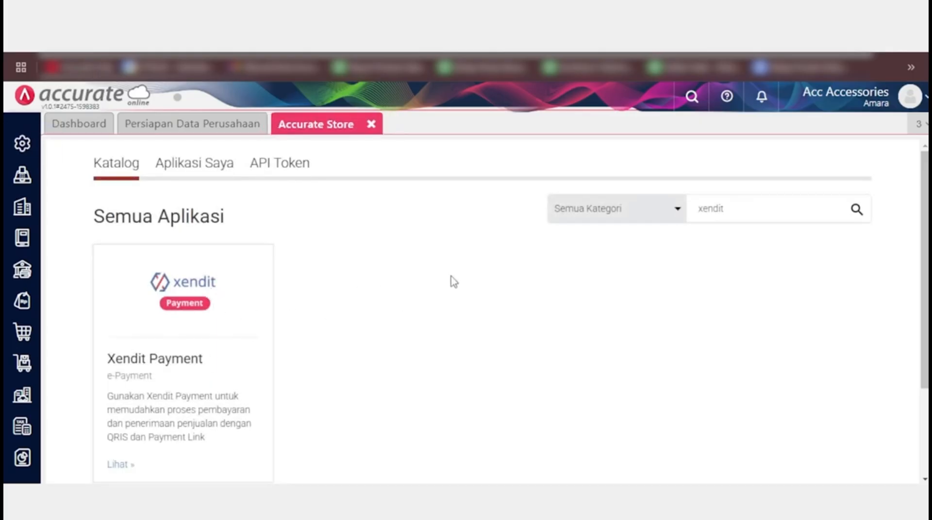
Step: Open the Xendit Payment app from the Accurate Store catalogue
{"action": "left_click", "coordinate": [231, 371]}
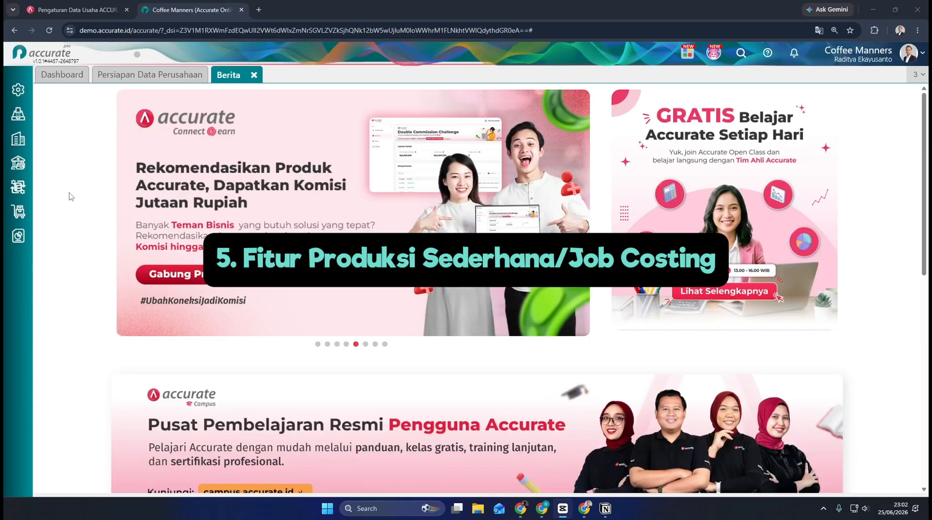
Step: Open a new Pekerjaan Pesanan record from the Persediaan module for Coffee Manners
{"action": "left_click", "coordinate": [22, 211]}
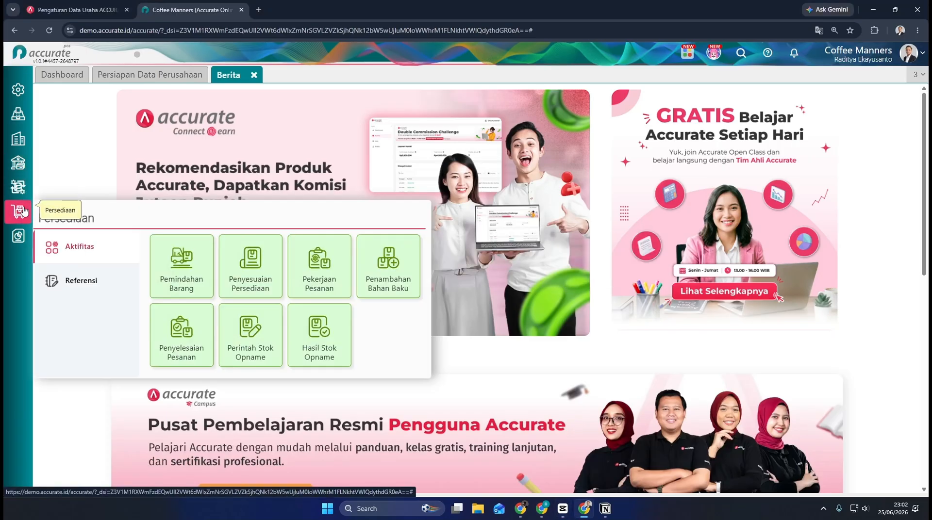
{"action": "left_click", "coordinate": [330, 265]}
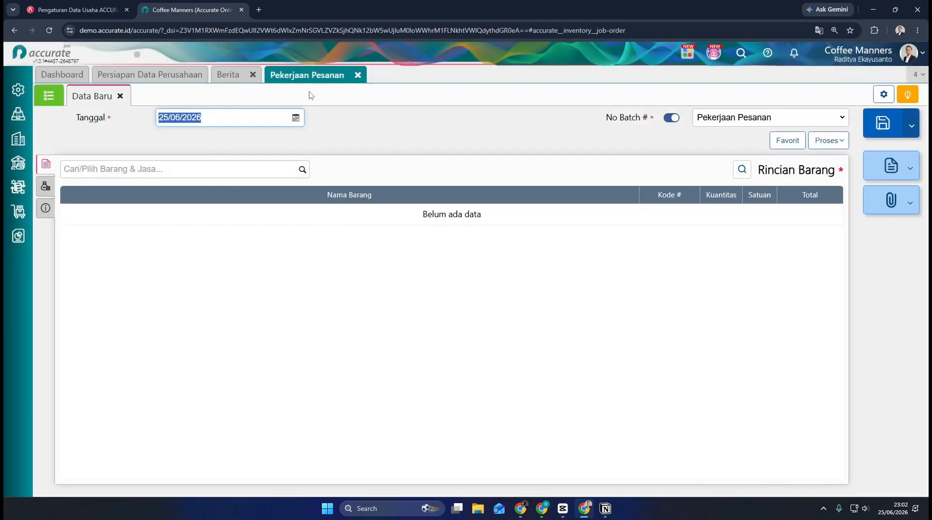
Step: Open the Barang & Jasa item list and search it for "choco"
{"action": "left_click", "coordinate": [18, 211]}
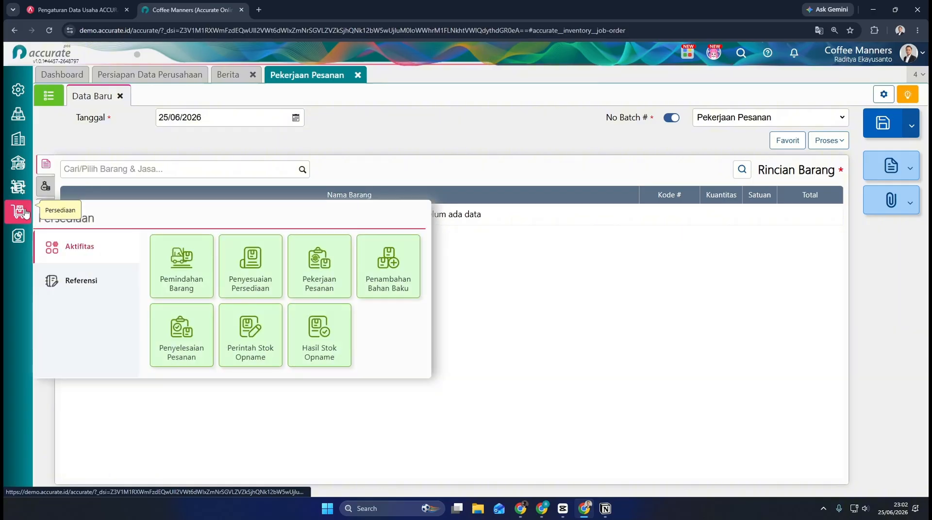
{"action": "left_click", "coordinate": [81, 280]}
{"action": "left_click", "coordinate": [183, 257]}
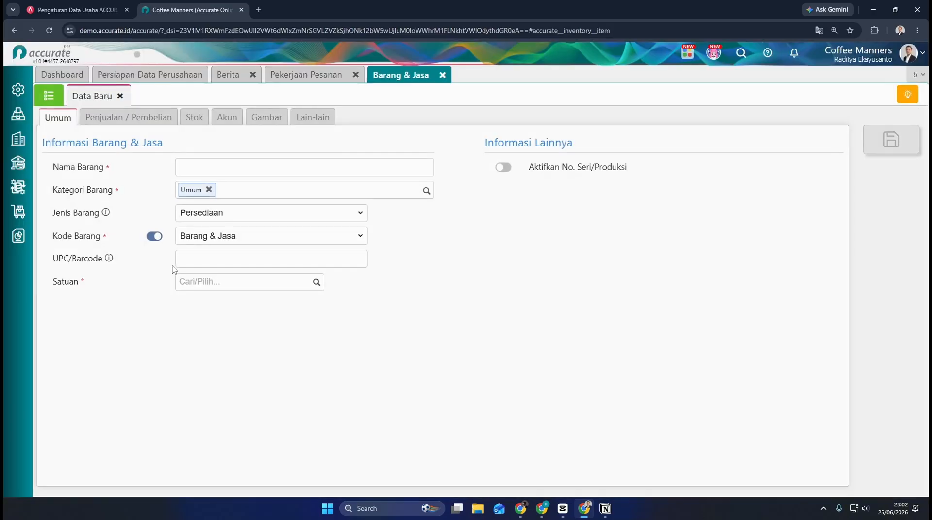
{"action": "left_click", "coordinate": [58, 103]}
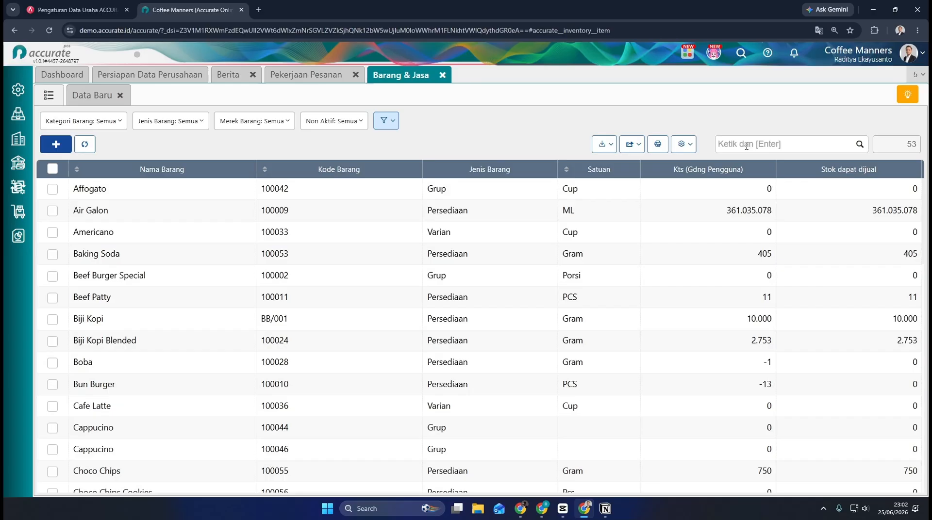
{"action": "left_click", "coordinate": [745, 144]}
{"action": "type", "text": "choco"}
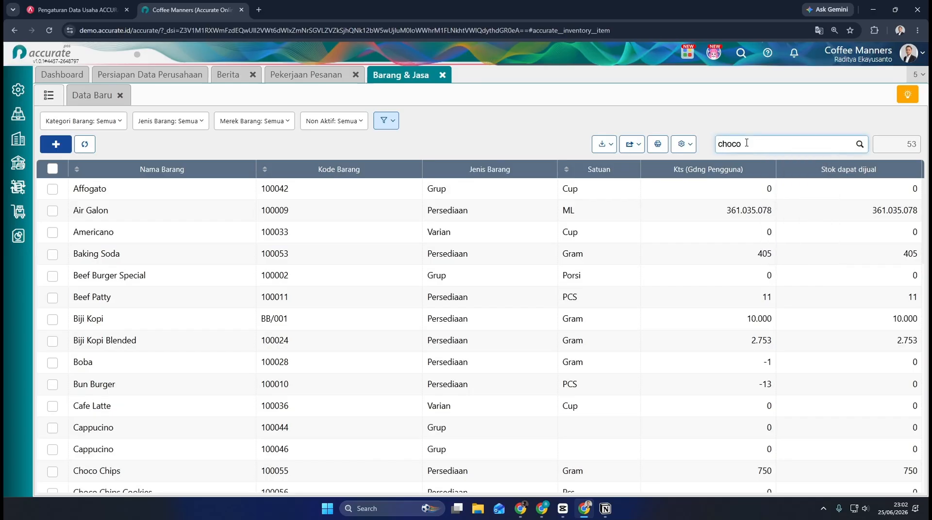
{"action": "key", "text": "Return"}
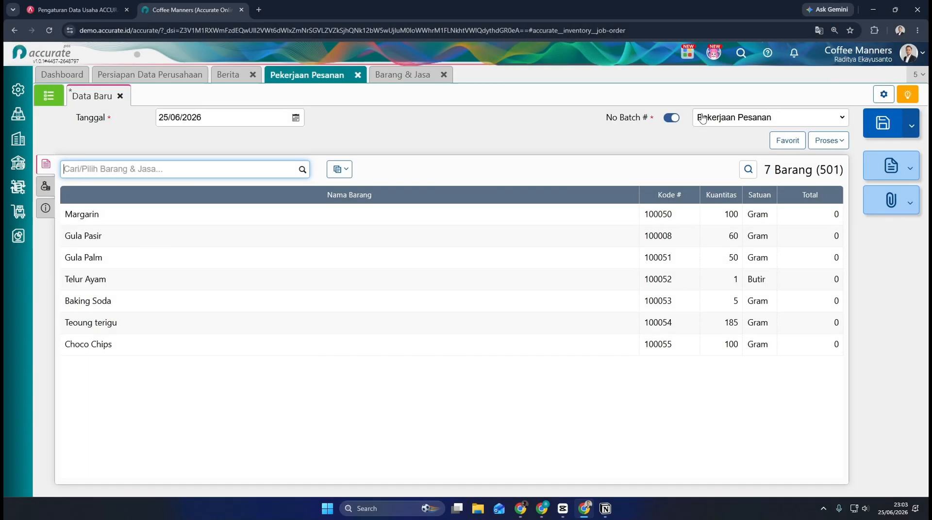
Step: Set the batch number of the new Pekerjaan Pesanan manually to Chocochipscookies001
{"action": "left_click", "coordinate": [711, 117]}
{"action": "type", "text": "Chocochipscookies"}
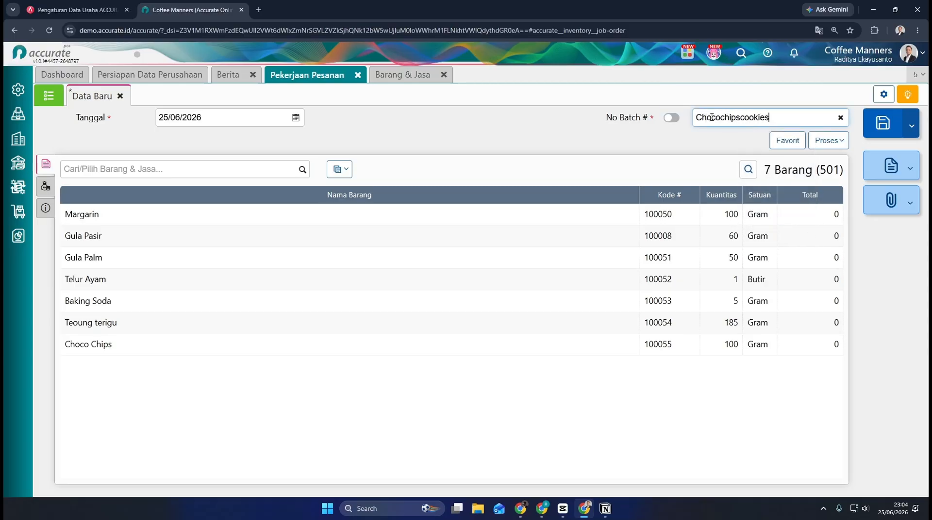
{"action": "type", "text": "001"}
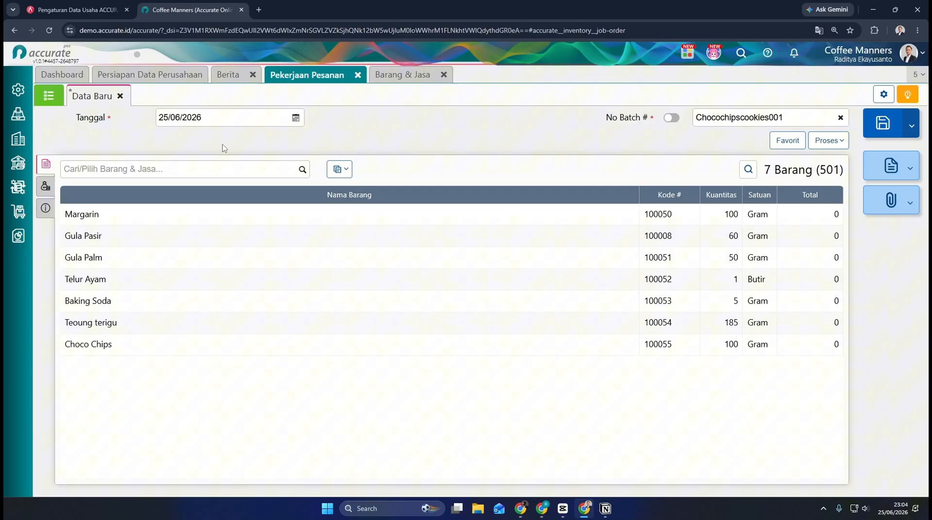
Step: Choose the Akun Pekerjaan in the Pekerjaan Pesanan's Info lainnya and save the record
{"action": "left_click", "coordinate": [45, 185]}
{"action": "left_click", "coordinate": [47, 209]}
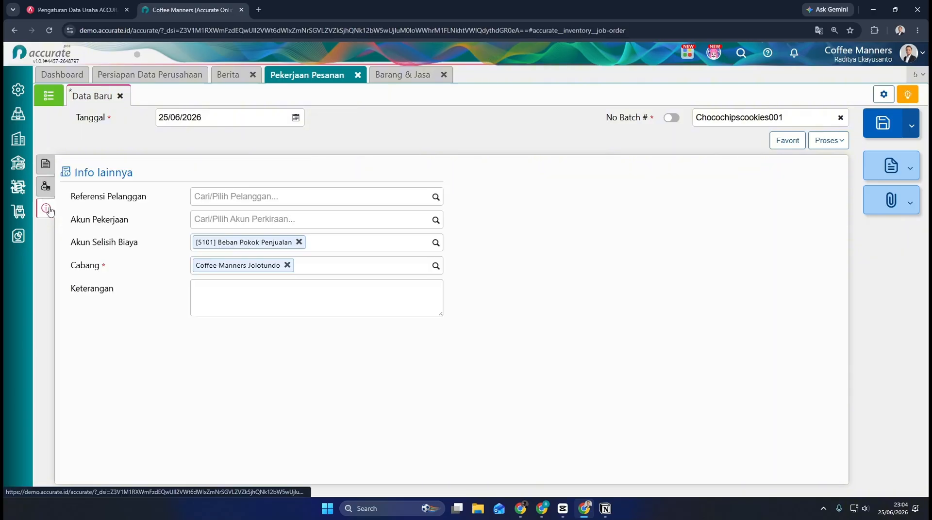
{"action": "left_click", "coordinate": [434, 222]}
{"action": "left_click", "coordinate": [364, 304]}
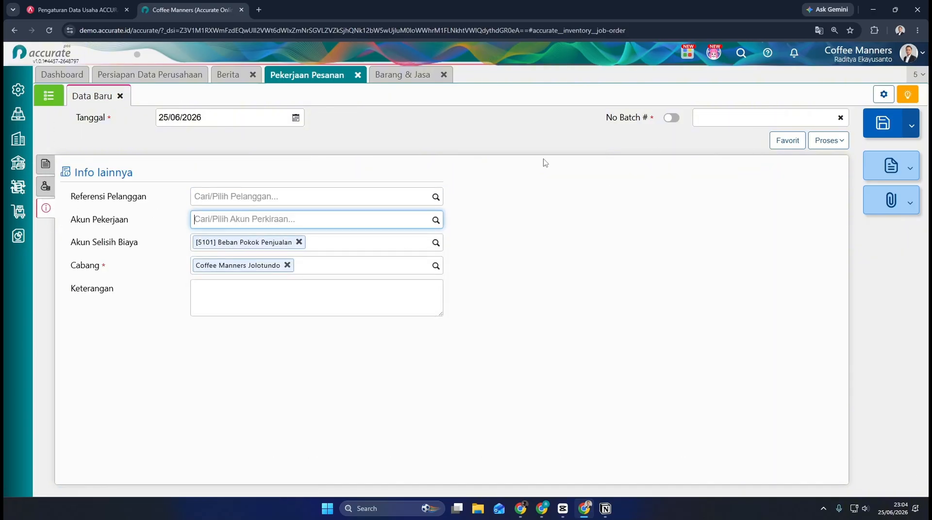
Step: Start a new Penyelesaian Pesanan and select Chocochipscookies001 as its No Pekerjaan
{"action": "left_click", "coordinate": [18, 212]}
{"action": "left_click", "coordinate": [185, 335]}
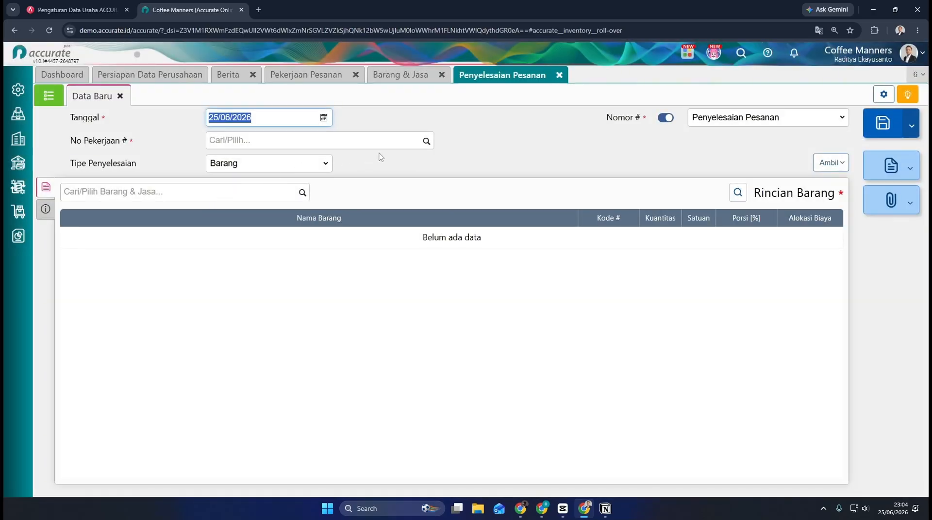
{"action": "left_click", "coordinate": [424, 147]}
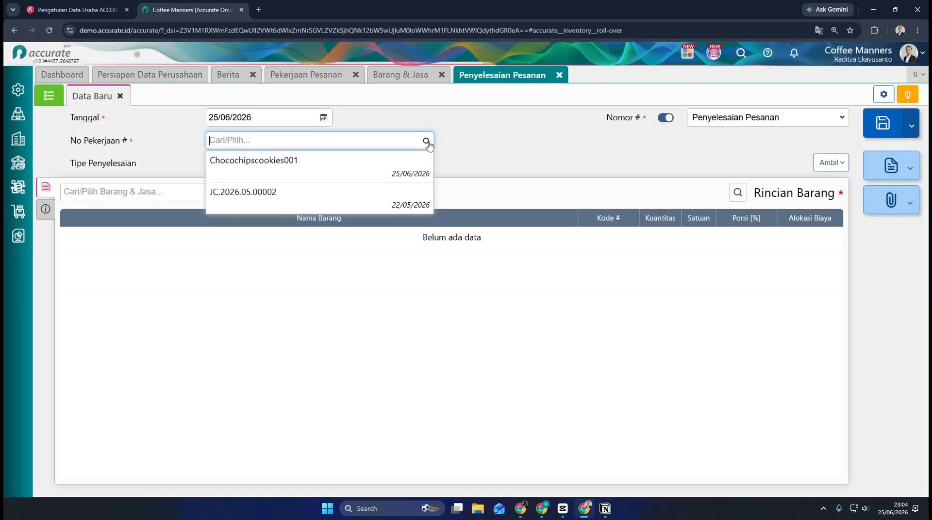
{"action": "left_click", "coordinate": [301, 174]}
Step: Add Choco Chips Cookies to the Penyelesaian Pesanan with a Kuantitas of 10 and open its additional information
{"action": "left_click", "coordinate": [281, 193]}
{"action": "type", "text": "c"}
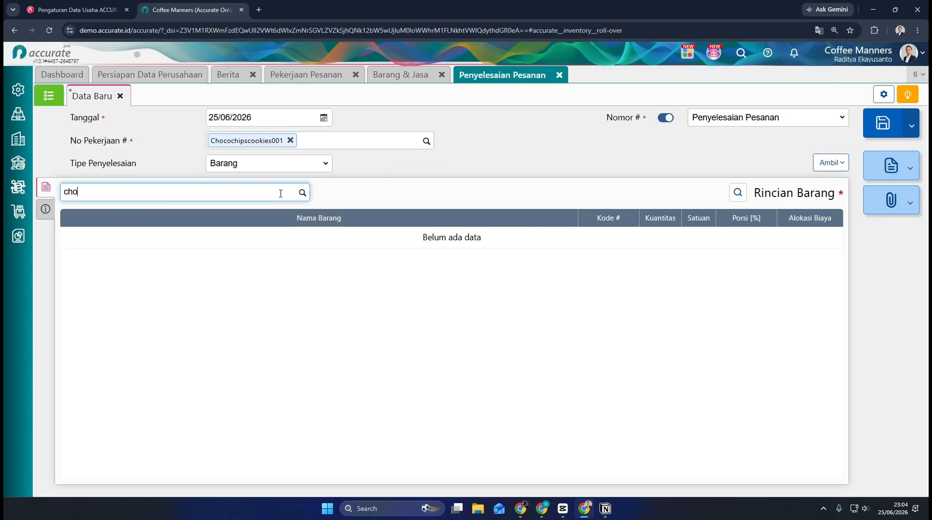
{"action": "type", "text": "ho"}
{"action": "left_click", "coordinate": [252, 243]}
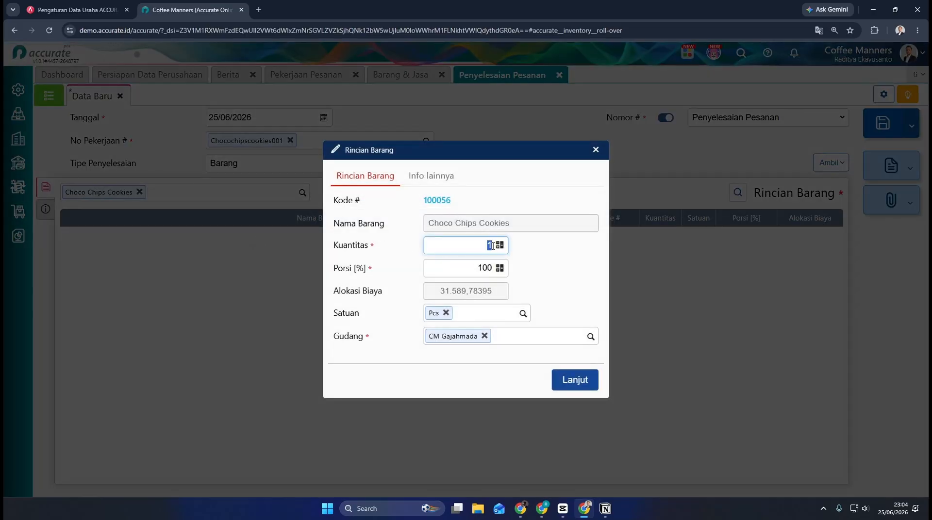
{"action": "type", "text": "10"}
{"action": "left_click", "coordinate": [565, 321]}
{"action": "left_click", "coordinate": [575, 380]}
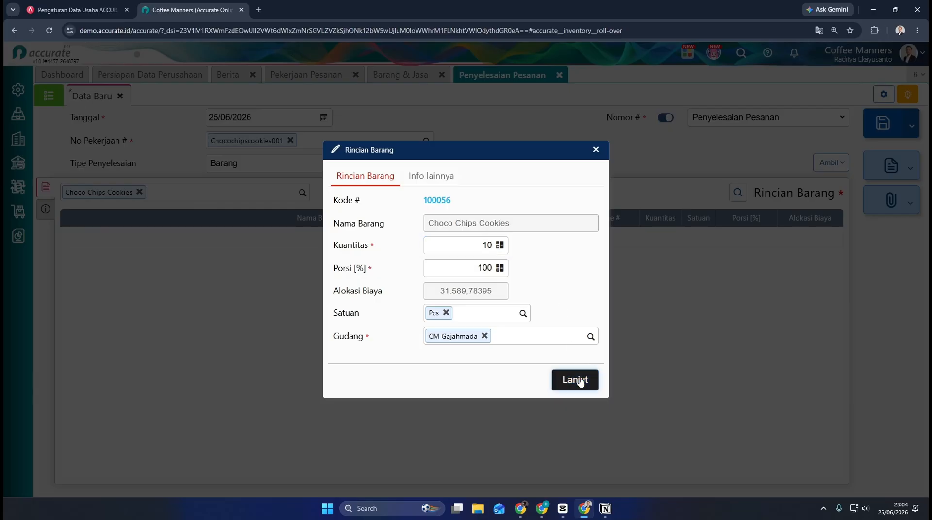
{"action": "left_click", "coordinate": [46, 210]}
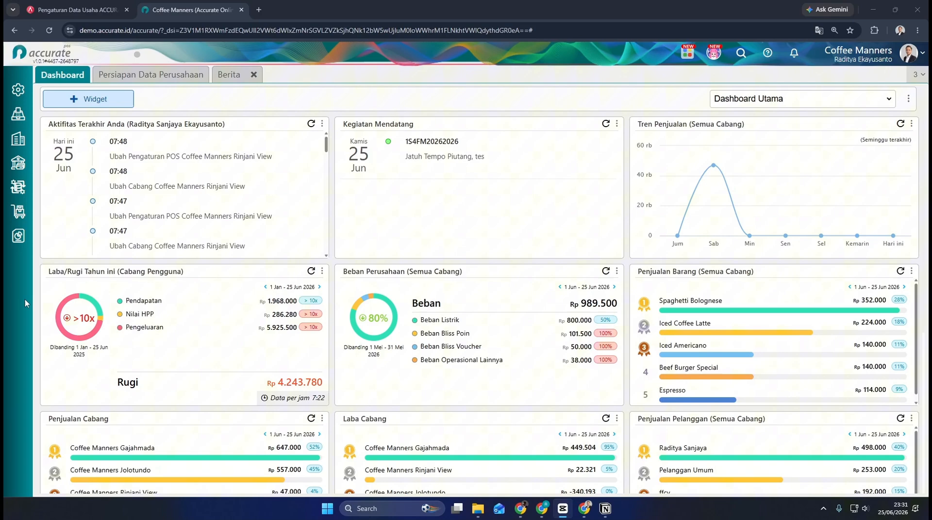
Step: Create a new Barang & Jasa item with Jenis Barang set to Grup and Kategori Barang set to Minuman
{"action": "left_click", "coordinate": [18, 211]}
{"action": "left_click", "coordinate": [170, 272]}
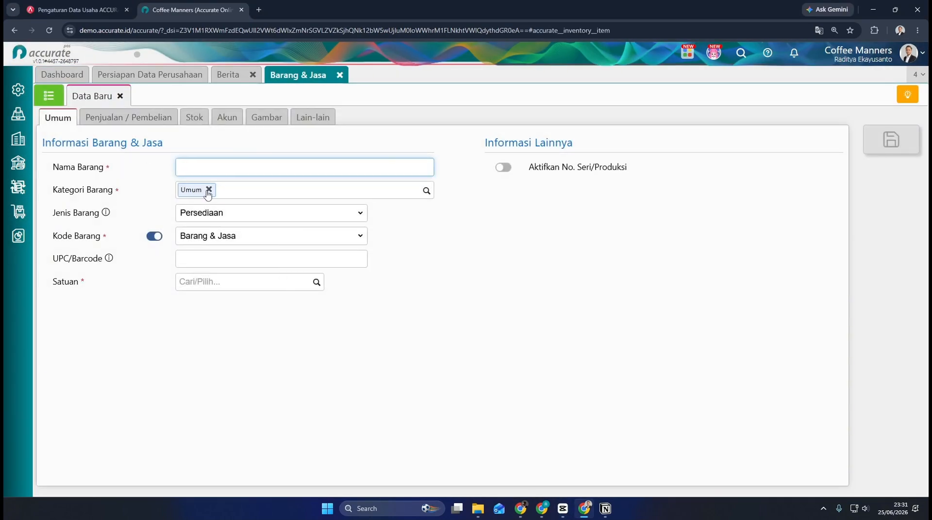
{"action": "left_click", "coordinate": [220, 214]}
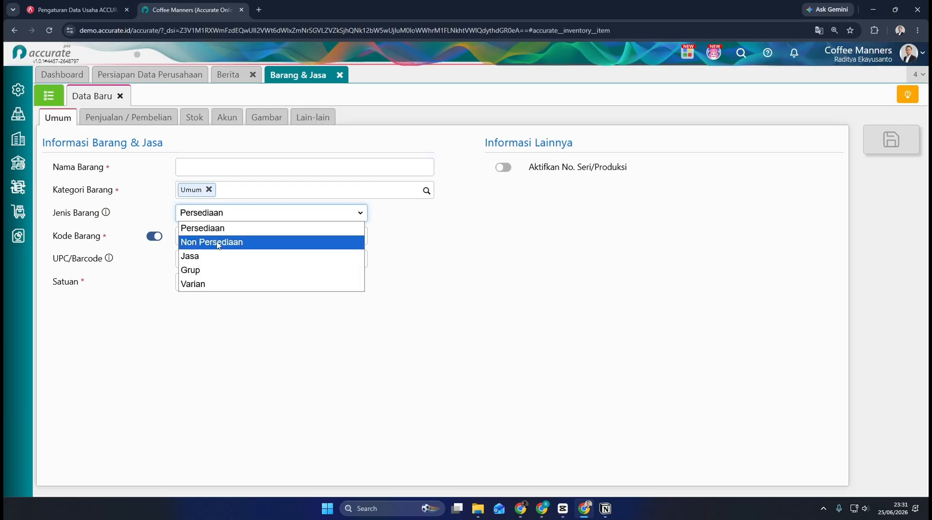
{"action": "left_click", "coordinate": [236, 271]}
{"action": "left_click", "coordinate": [209, 189]}
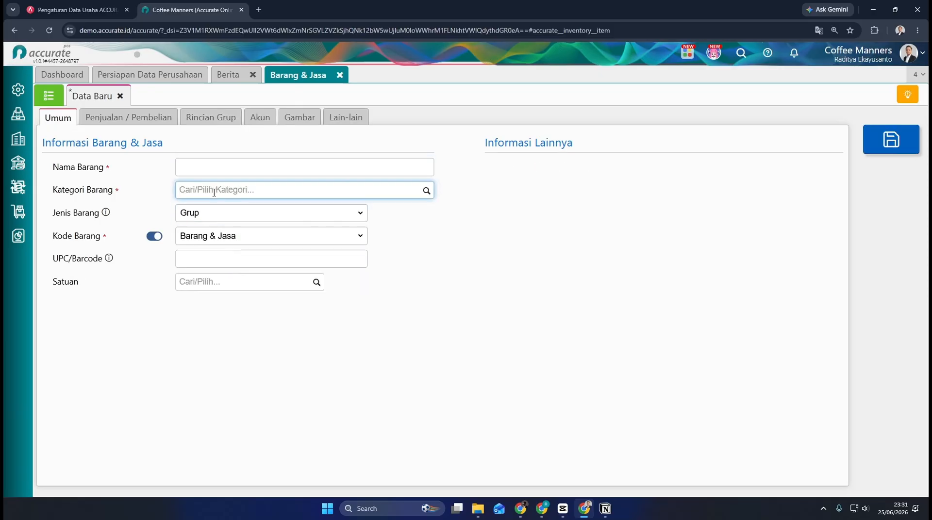
{"action": "type", "text": "Minuman"}
{"action": "left_click", "coordinate": [210, 210]}
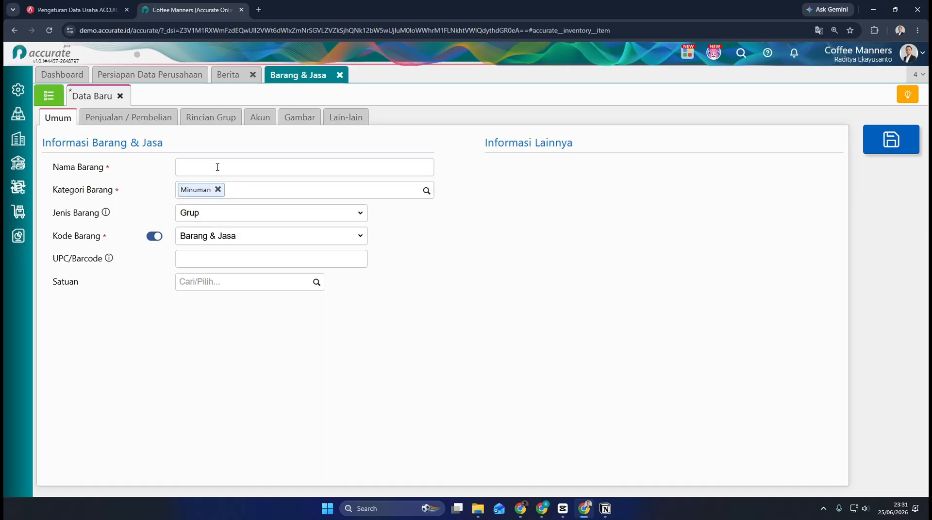
Step: Name the group item Kopi Susu Gula Aren and set its Satuan to Cup
{"action": "left_click", "coordinate": [212, 118]}
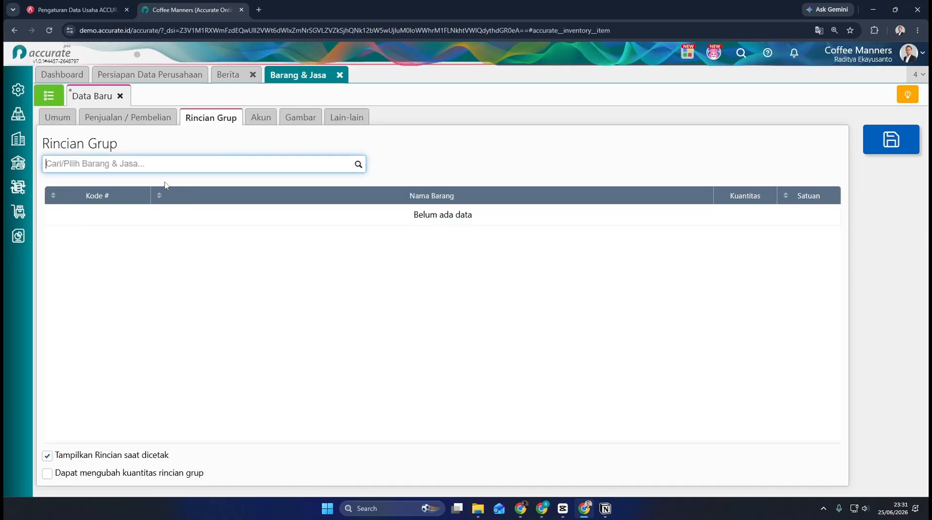
{"action": "left_click", "coordinate": [54, 118]}
{"action": "left_click", "coordinate": [229, 170]}
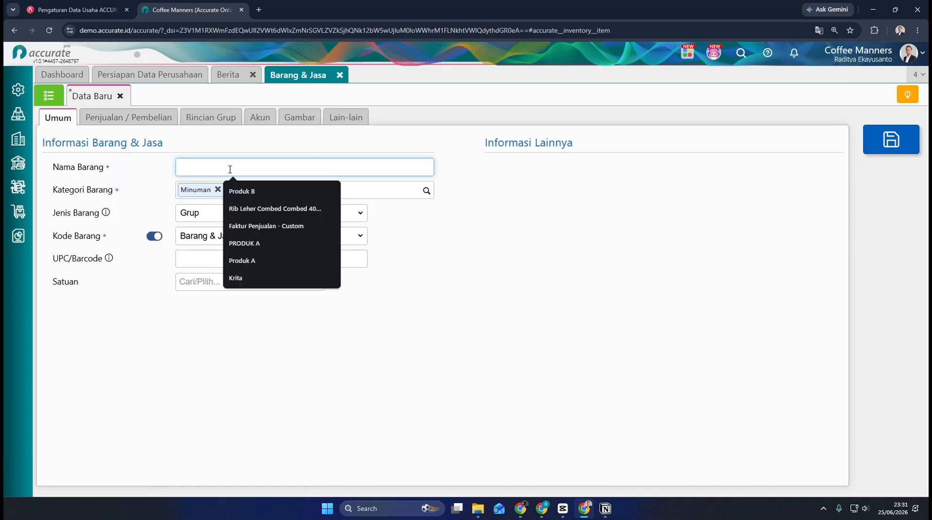
{"action": "type", "text": "Kopi Susu Gula Aren"}
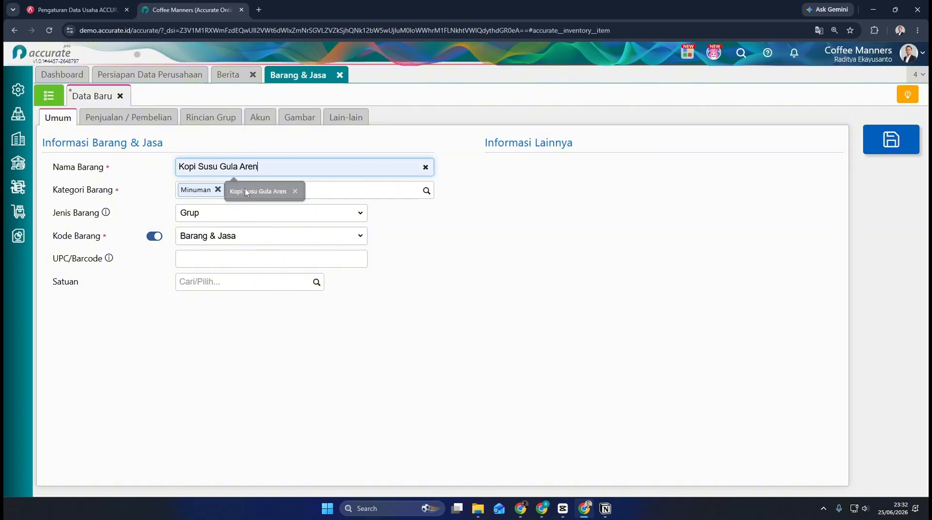
{"action": "left_click", "coordinate": [246, 191]}
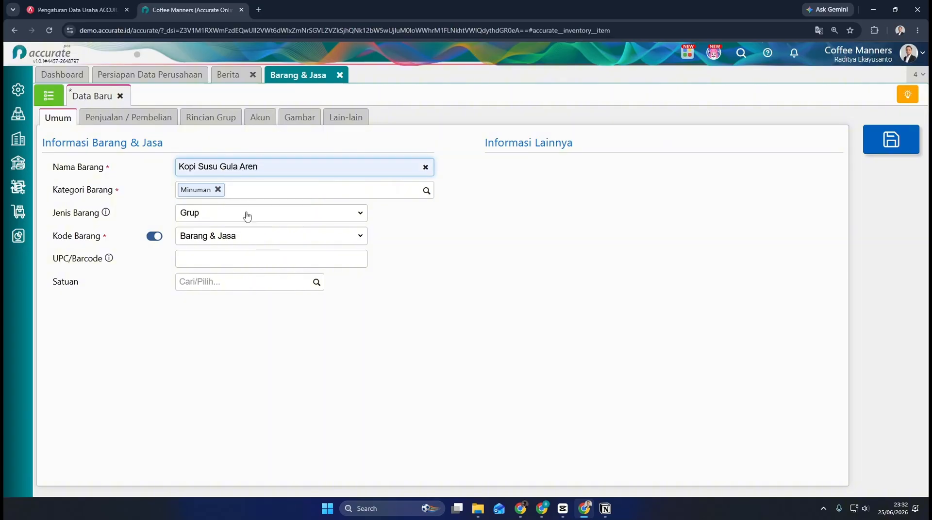
{"action": "left_click", "coordinate": [286, 288]}
{"action": "type", "text": "Cu"}
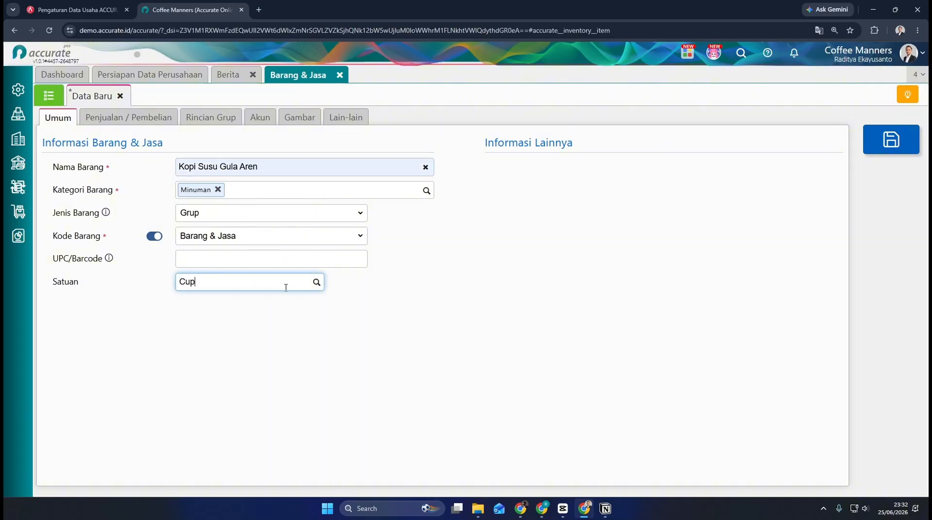
{"action": "type", "text": "p"}
{"action": "left_click", "coordinate": [277, 303]}
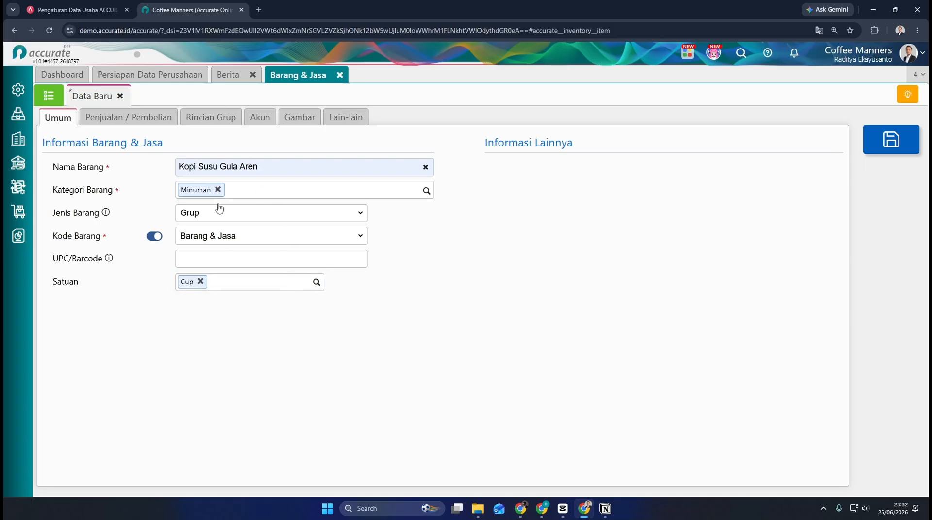
Step: Add Biji Kopi Blended with a Kuantitas of 18 to the item's Rincian Grup
{"action": "left_click", "coordinate": [209, 117]}
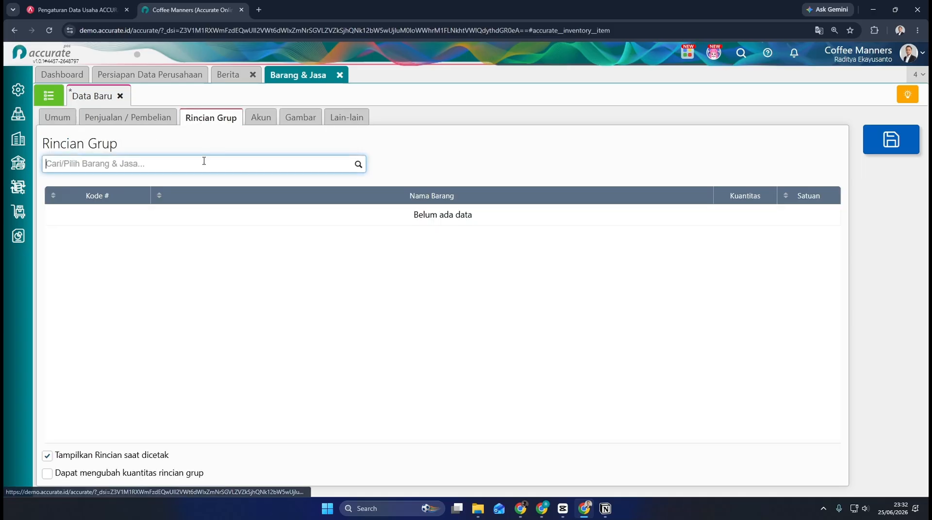
{"action": "type", "text": "kopi"}
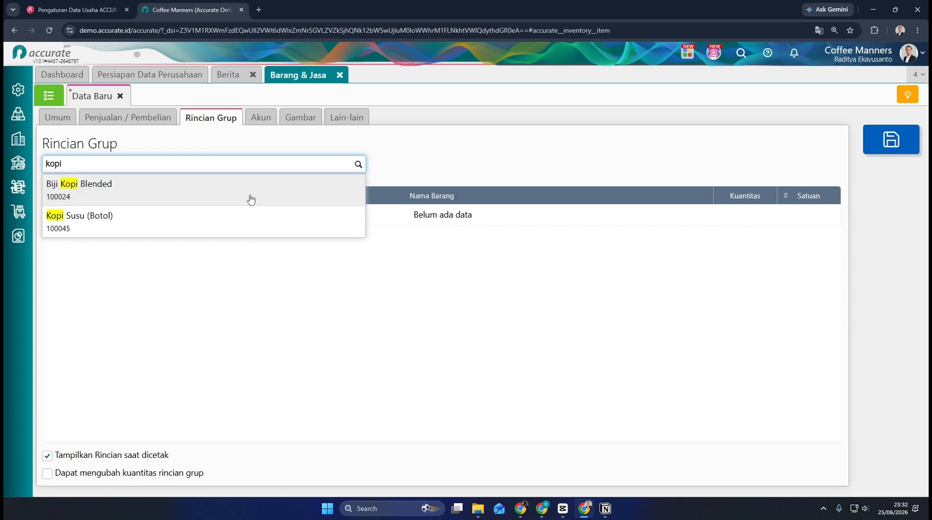
{"action": "left_click", "coordinate": [250, 194]}
{"action": "left_click", "coordinate": [482, 273]}
{"action": "type", "text": "18"}
{"action": "left_click", "coordinate": [558, 320]}
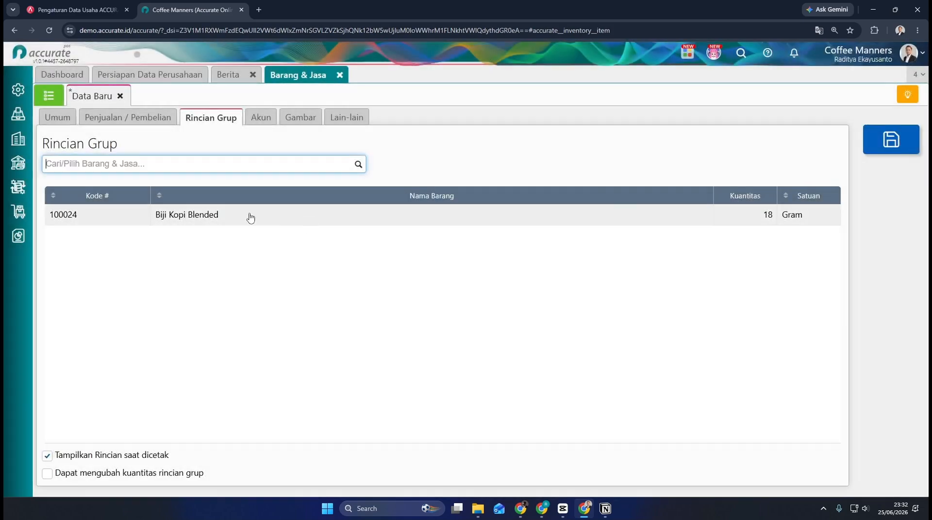
Step: Add Susu UHT Full Cream with a Kuantitas of 140 ML to the item's Rincian Grup
{"action": "left_click", "coordinate": [359, 164]}
{"action": "type", "text": "susu"}
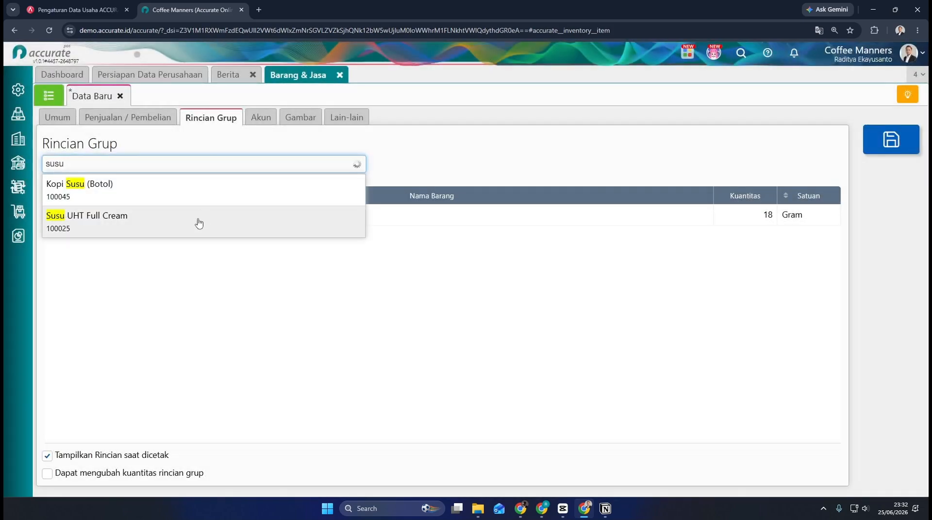
{"action": "left_click", "coordinate": [197, 222]}
{"action": "left_click", "coordinate": [491, 275]}
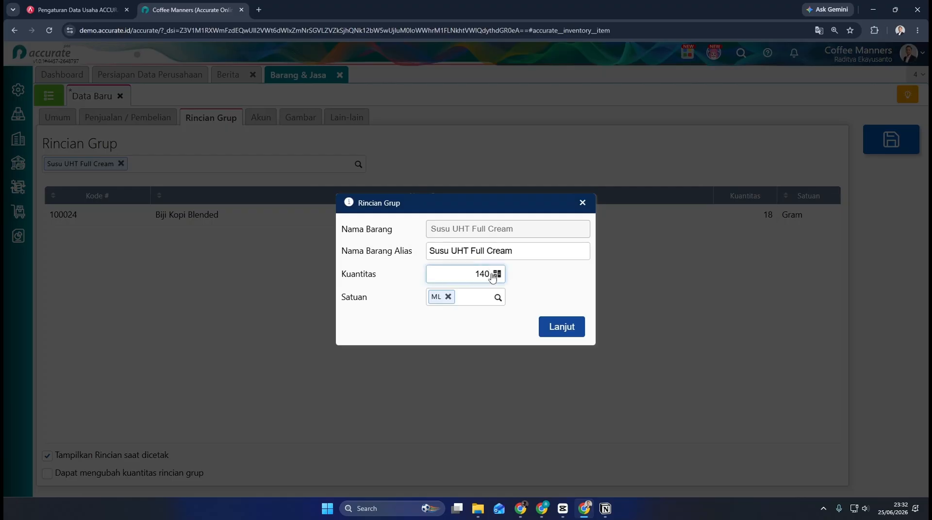
{"action": "left_click", "coordinate": [561, 326]}
Step: Add Gula Aren Cair with a Kuantitas of 20 ML to the item's Rincian Grup
{"action": "left_click", "coordinate": [289, 165]}
{"action": "type", "text": "gul;a a"}
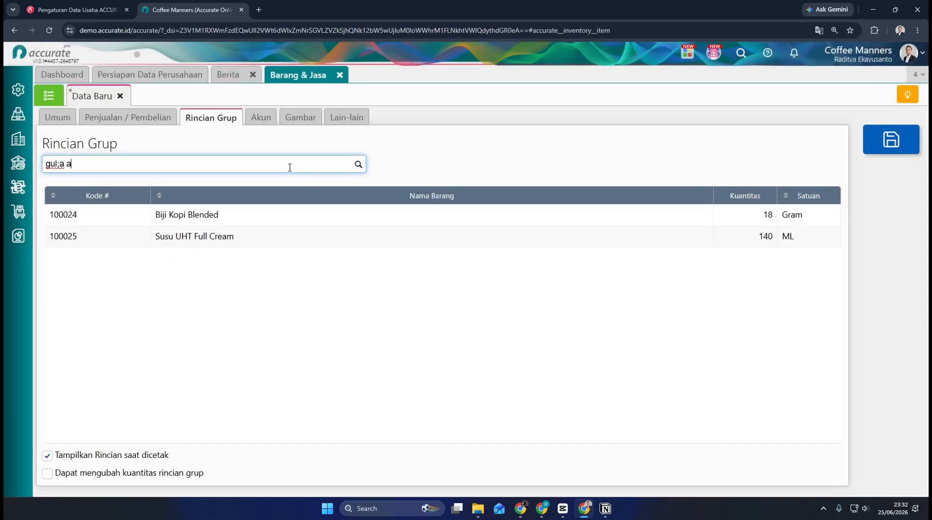
{"action": "type", "text": "re"}
{"action": "key", "text": "BackSpace"}
{"action": "key", "text": "BackSpace"}
{"action": "key", "text": "BackSpace"}
{"action": "key", "text": "BackSpace"}
{"action": "type", "text": "a"}
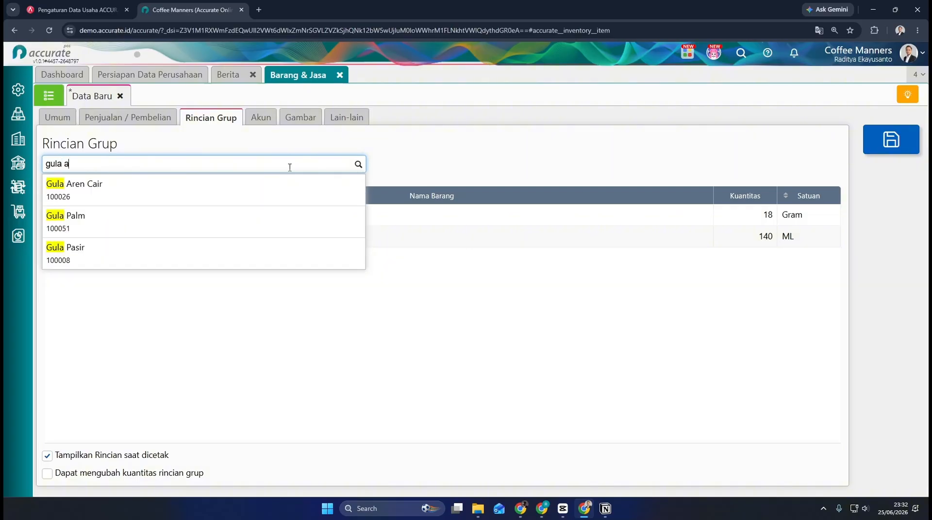
{"action": "left_click", "coordinate": [264, 187]}
{"action": "left_click", "coordinate": [499, 279]}
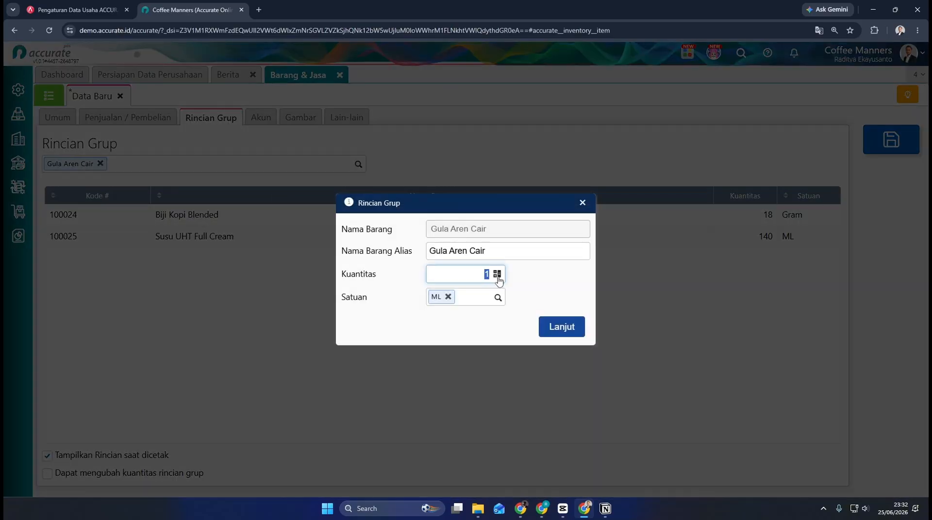
{"action": "left_click", "coordinate": [556, 330]}
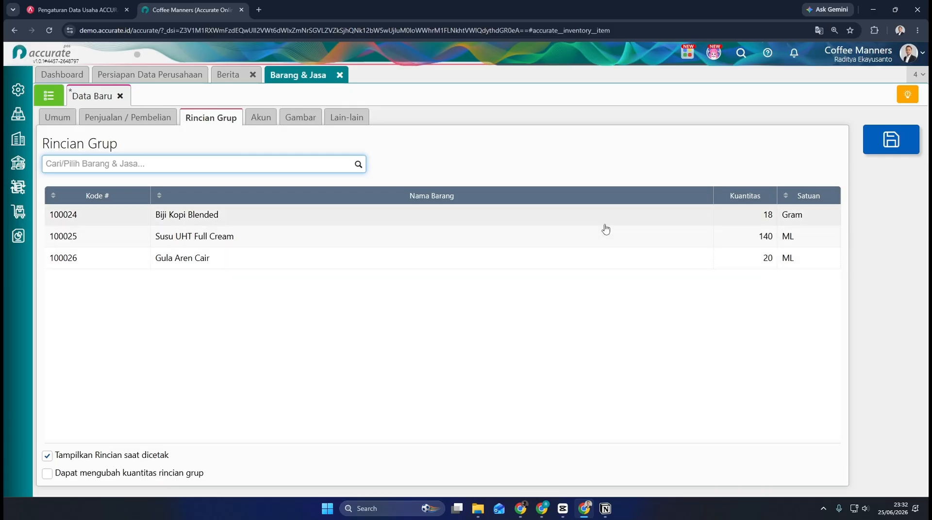
Step: Set the group item's Minimum Jual to 28.000 and return to its Rincian Grup
{"action": "left_click", "coordinate": [167, 120]}
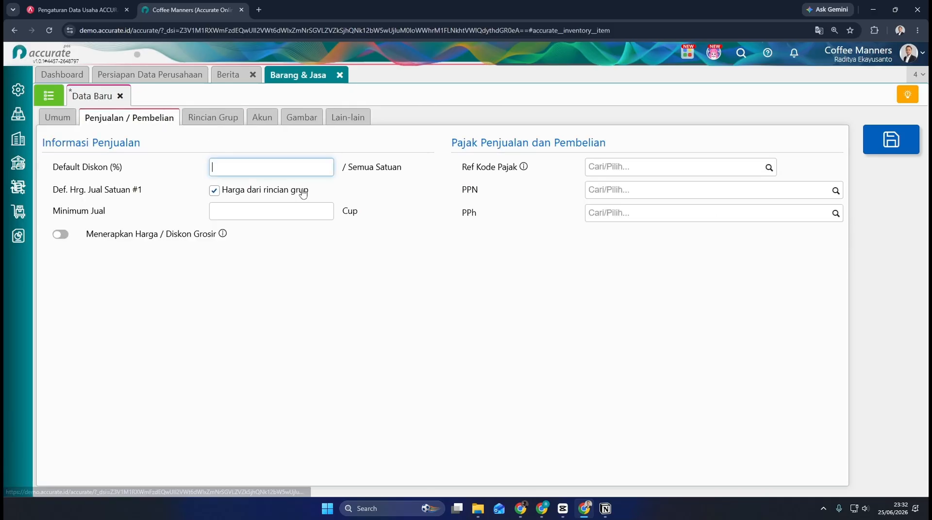
{"action": "left_click", "coordinate": [316, 207]}
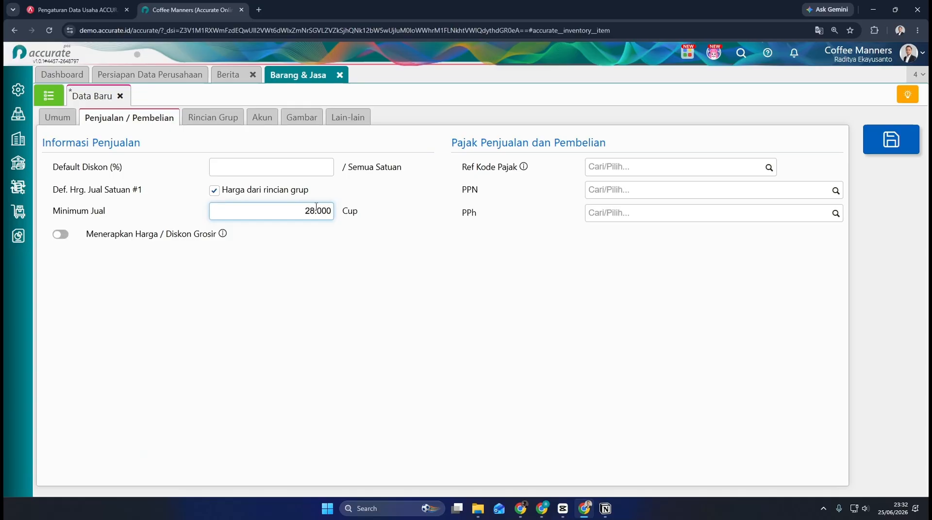
{"action": "left_click", "coordinate": [214, 118]}
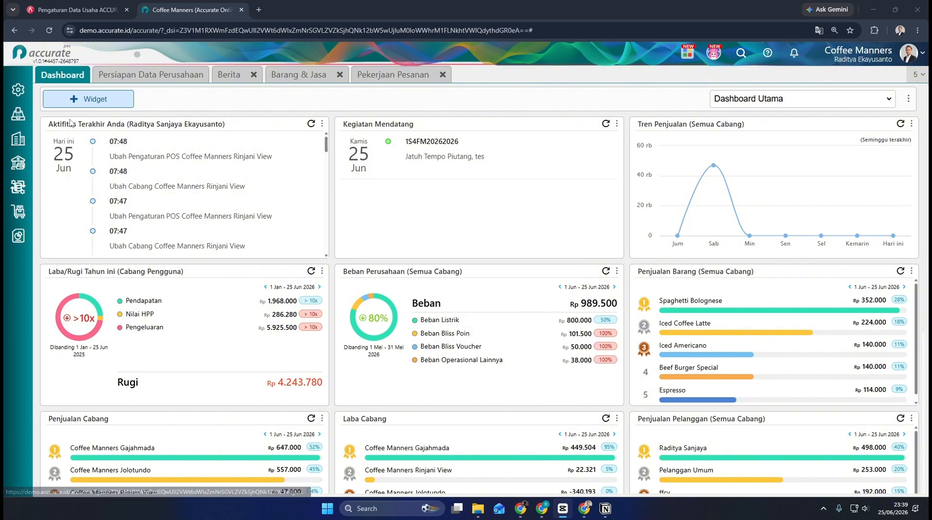
Step: Open the Gula Pasir item from Barang & Jasa and view its purchase unit and purchase price
{"action": "left_click", "coordinate": [18, 212]}
{"action": "left_click", "coordinate": [81, 280]}
{"action": "left_click", "coordinate": [181, 266]}
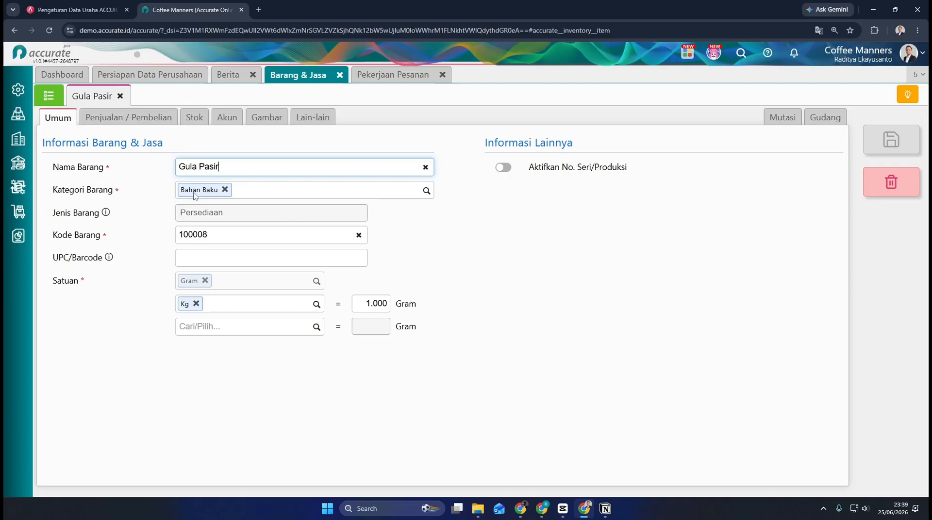
{"action": "left_click", "coordinate": [157, 120]}
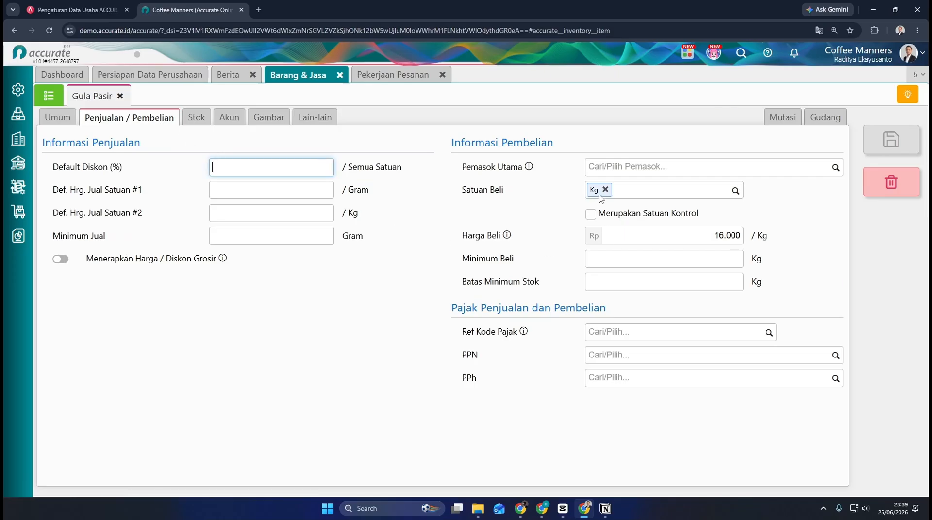
Step: Open the Chocochipscookies001 batch in Pekerjaan Pesanan to check the quantities and units of its ingredients
{"action": "left_click", "coordinate": [402, 76]}
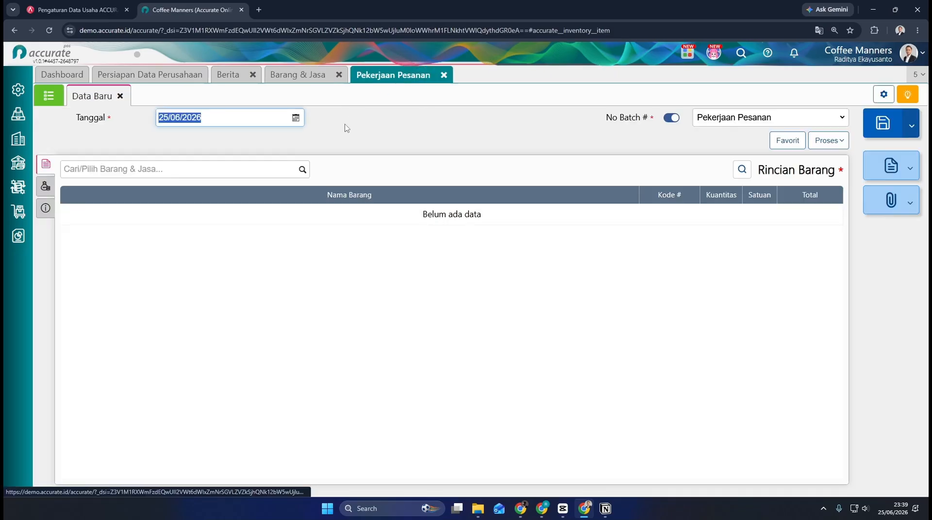
{"action": "left_click", "coordinate": [49, 95]}
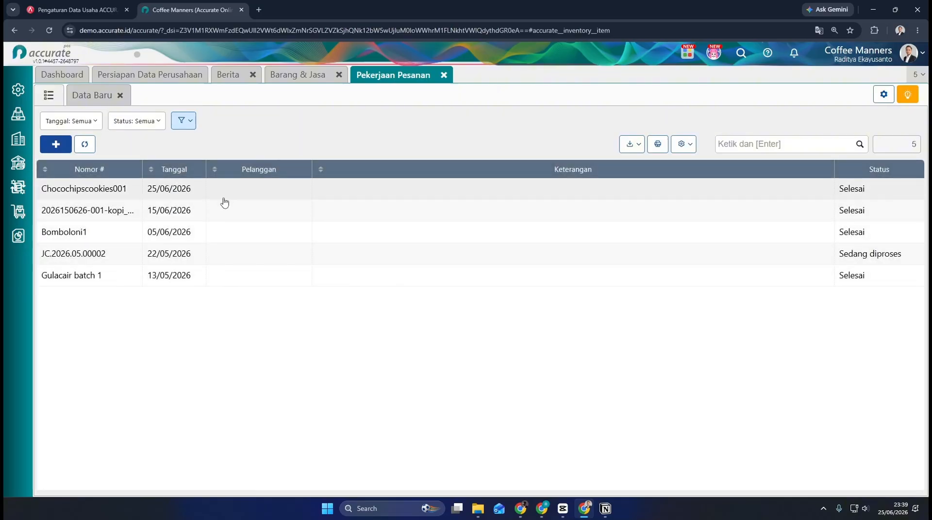
{"action": "left_click", "coordinate": [226, 195]}
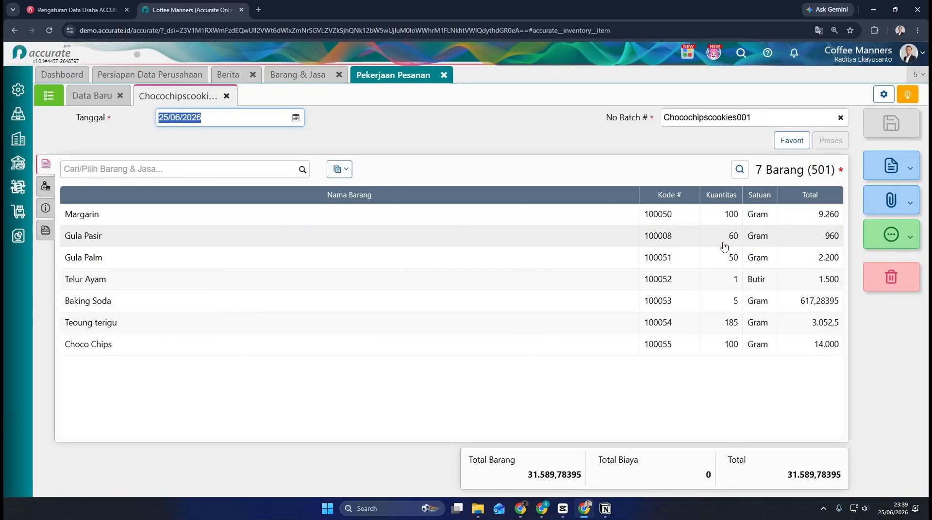
Step: Review Gula Pasir's unit conversion and purchase information again, and return to the Pekerjaan Pesanan batch
{"action": "left_click", "coordinate": [307, 81]}
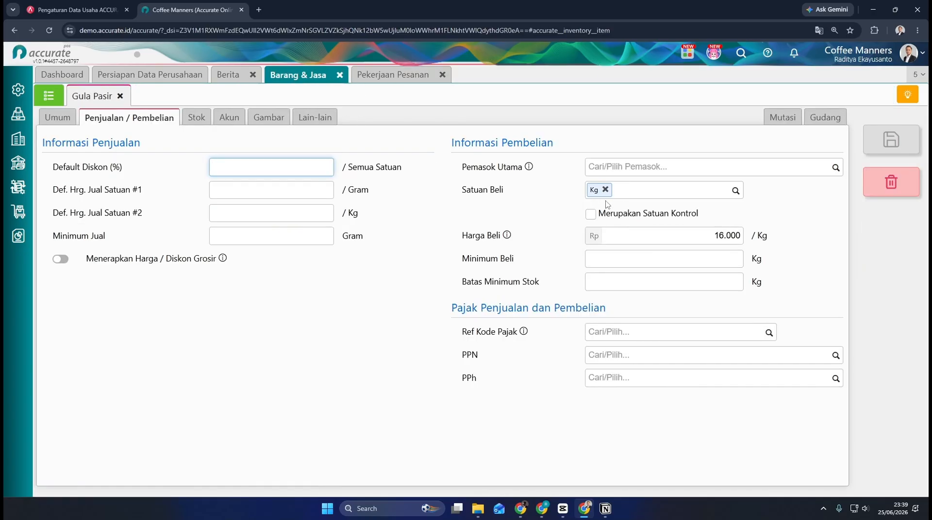
{"action": "left_click", "coordinate": [72, 121]}
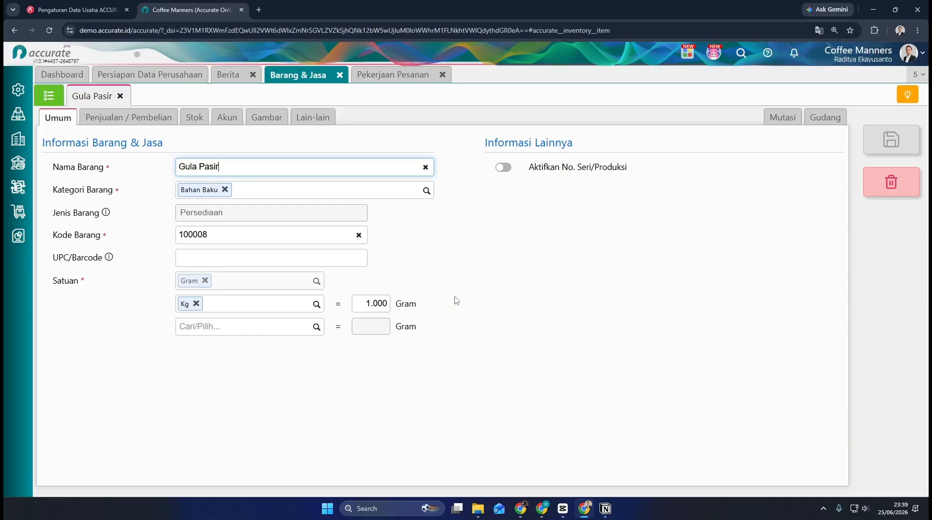
{"action": "left_click", "coordinate": [165, 118]}
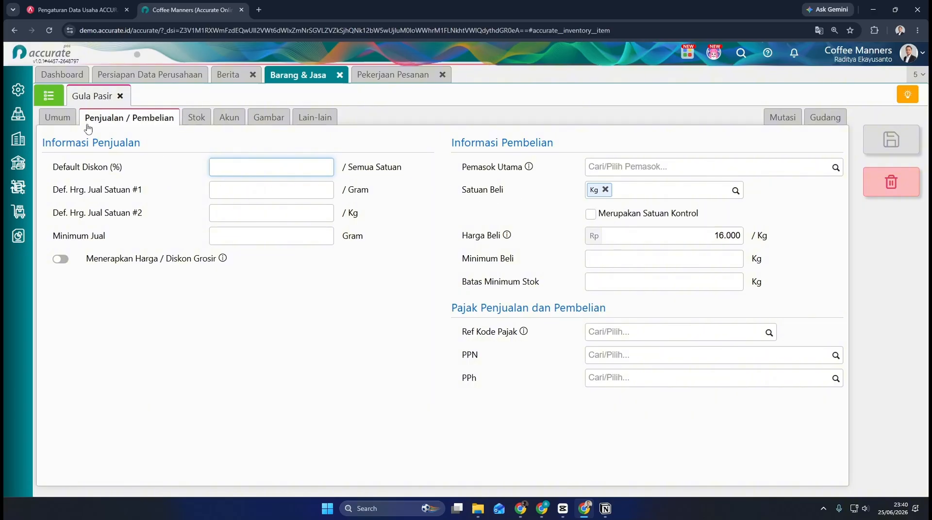
{"action": "left_click", "coordinate": [399, 74]}
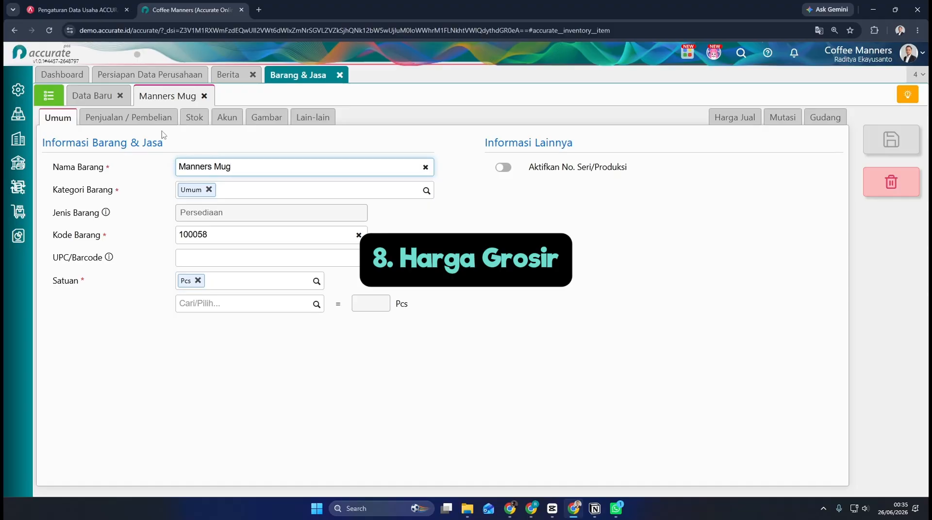
Step: Enable Menerapkan Harga / Diskon Grosir in the sales information of the Manners Mug item
{"action": "left_click", "coordinate": [146, 118]}
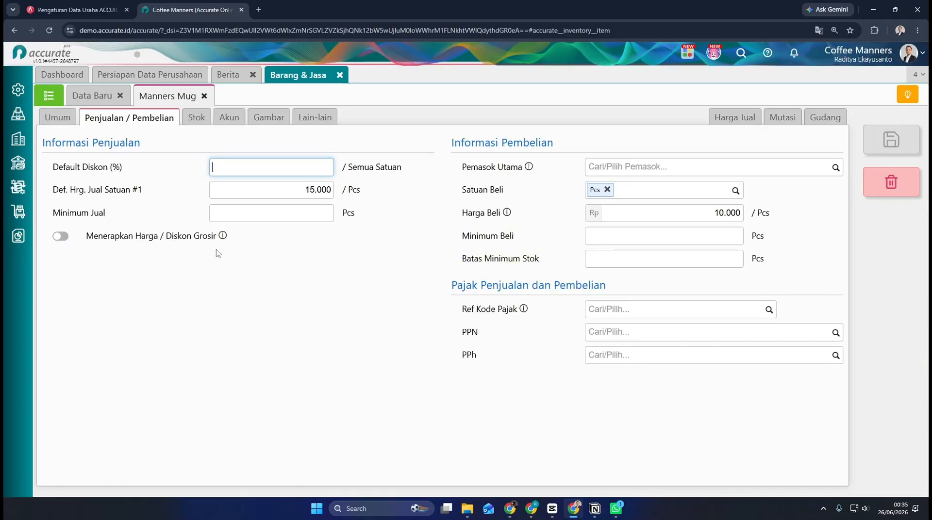
{"action": "left_click_drag", "start_coordinate": [88, 238], "coordinate": [183, 241]}
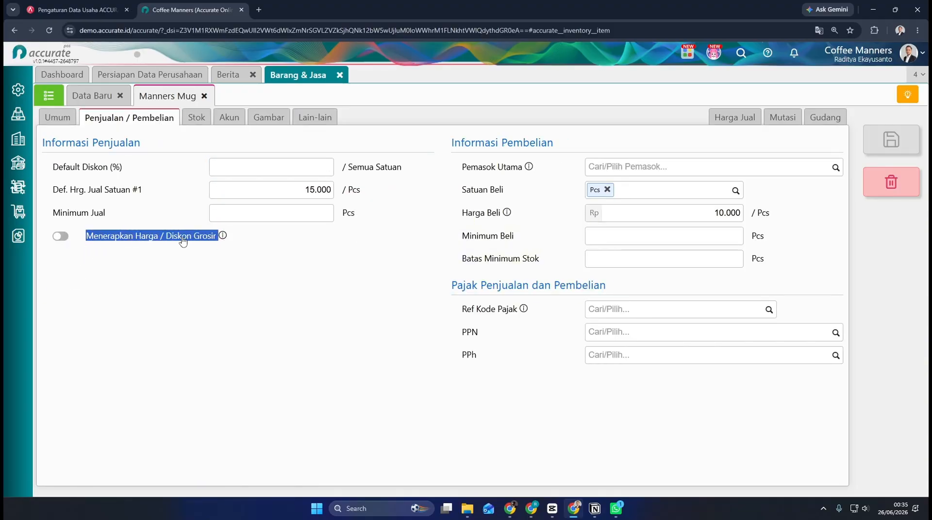
{"action": "left_click", "coordinate": [60, 239]}
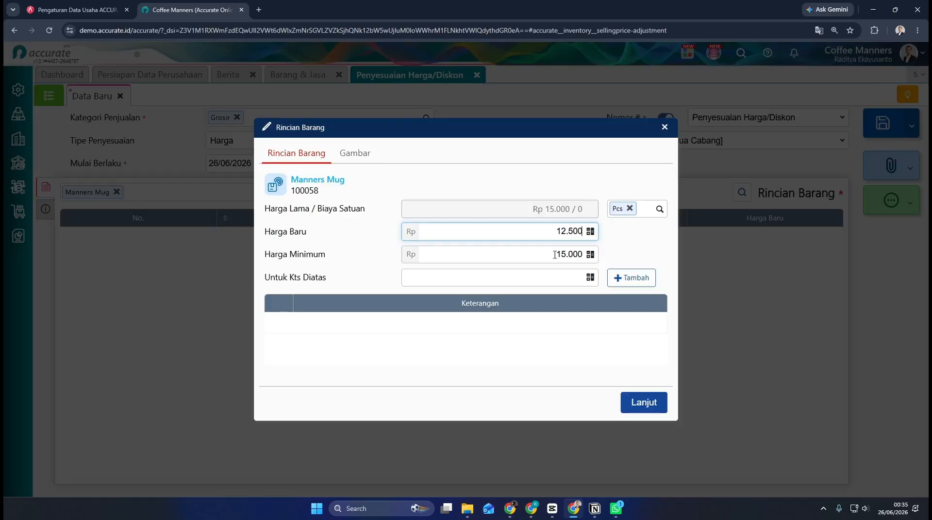
Step: Add a Grosir price for Manners Mug with Harga Minimum 12.500 for quantities above 11, and save the price adjustment
{"action": "left_click_drag", "start_coordinate": [555, 255], "coordinate": [591, 260]}
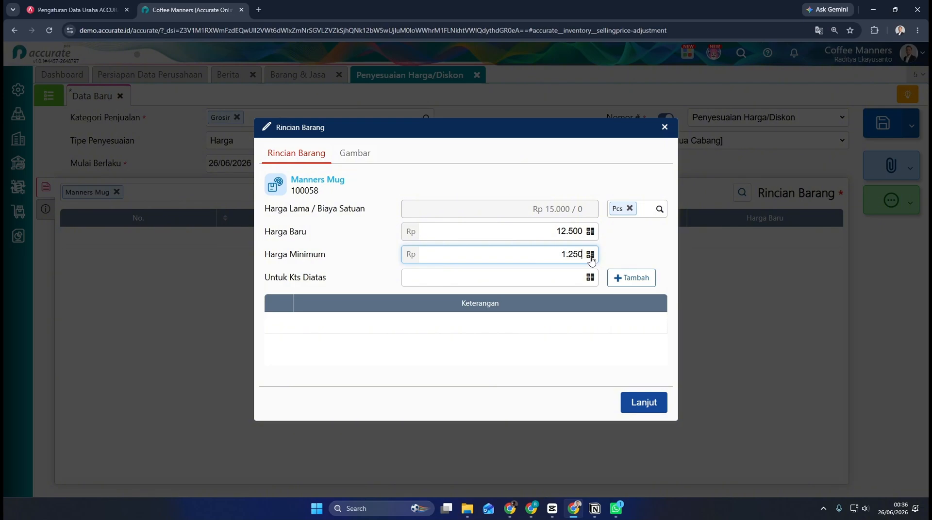
{"action": "left_click", "coordinate": [571, 276]}
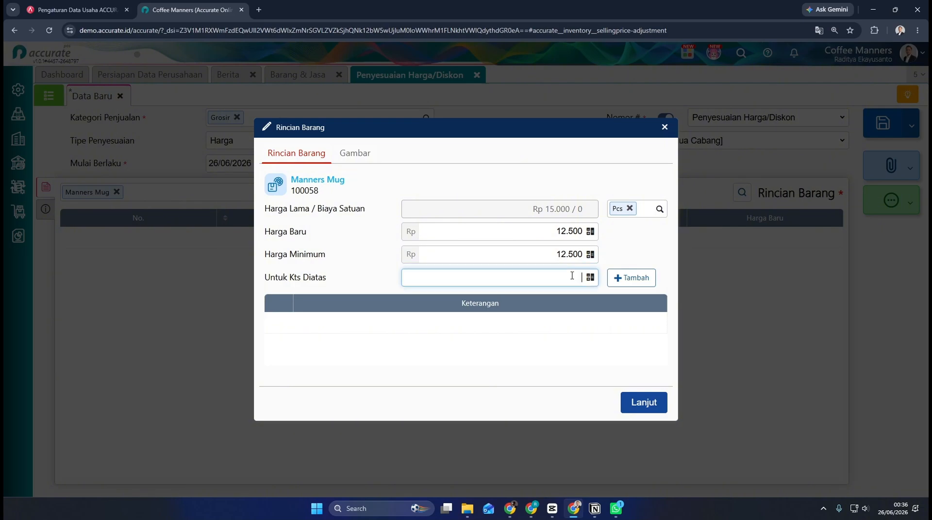
{"action": "type", "text": "11"}
{"action": "left_click", "coordinate": [630, 277]}
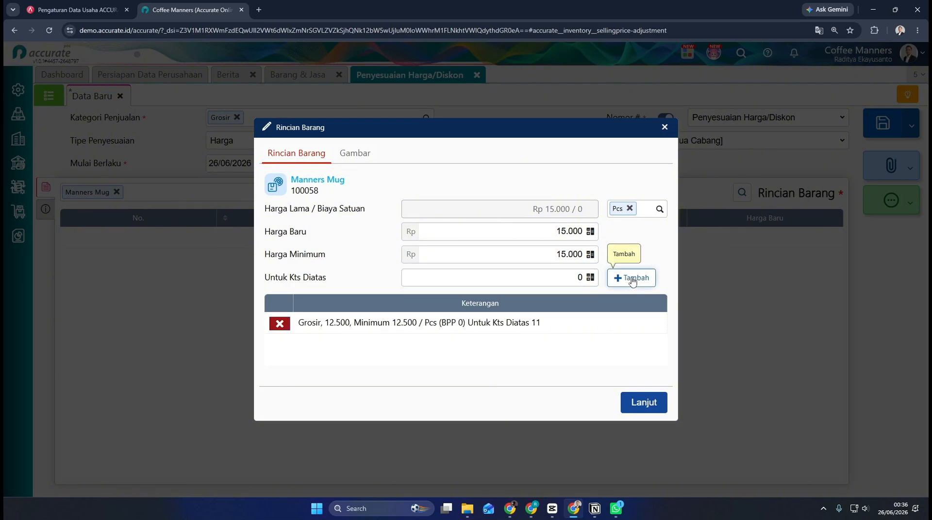
{"action": "left_click", "coordinate": [642, 403]}
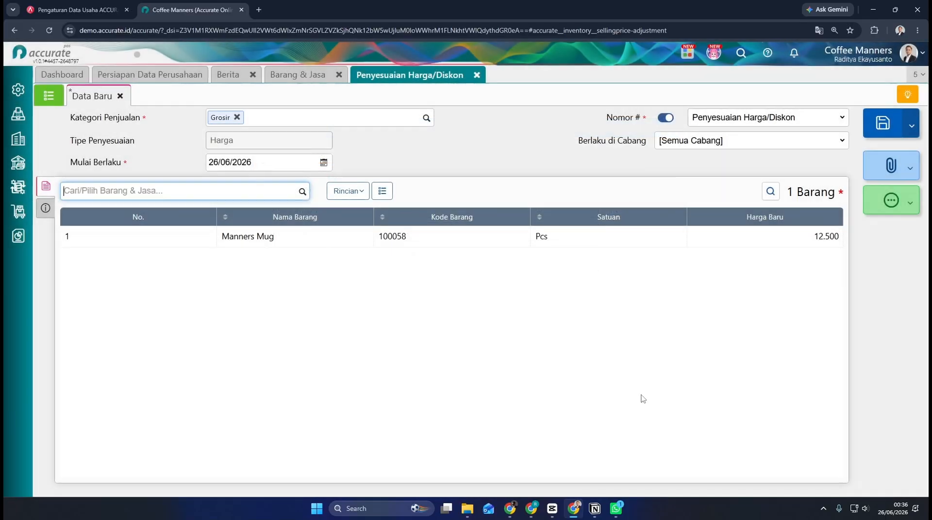
{"action": "left_click", "coordinate": [875, 137]}
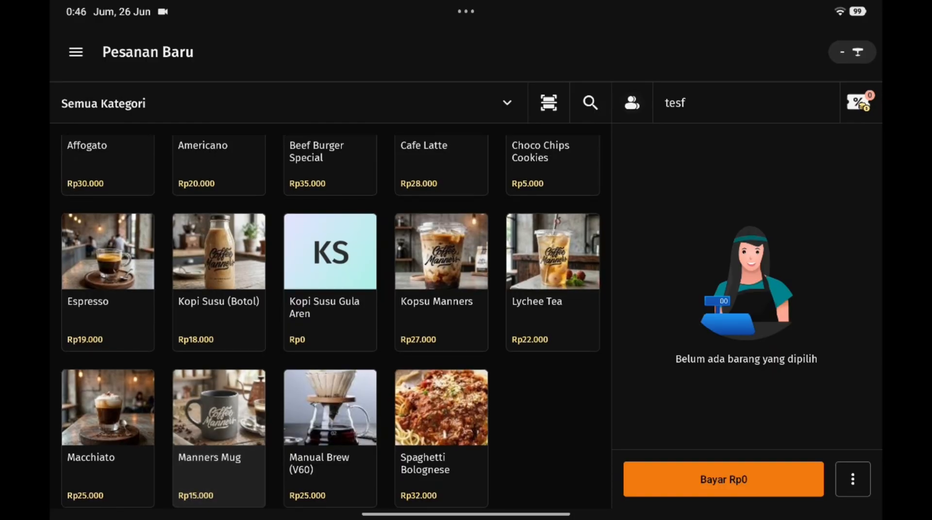
Step: Switch to the Accurate POS app and add Manners Mug to the new order with a Kuantitas of 12
{"action": "left_click", "coordinate": [219, 417]}
{"action": "left_click", "coordinate": [723, 165]}
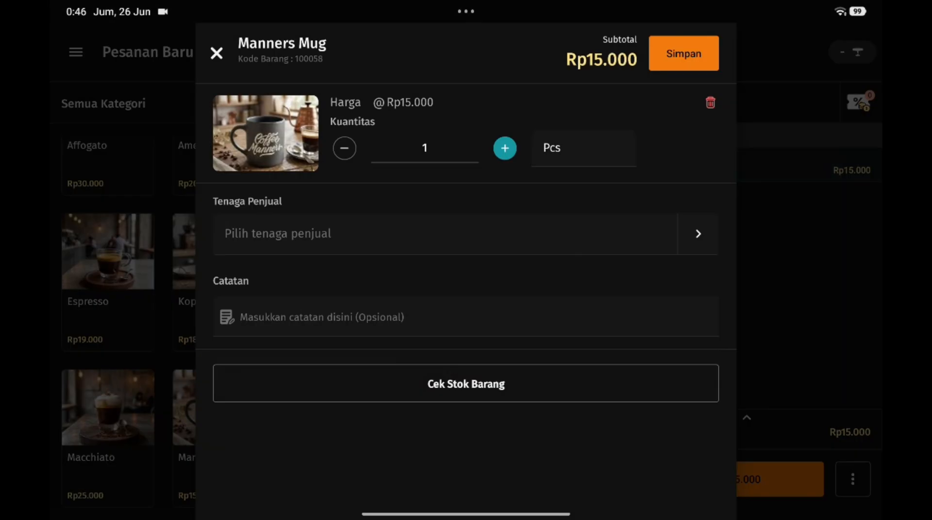
{"action": "left_click", "coordinate": [425, 148]}
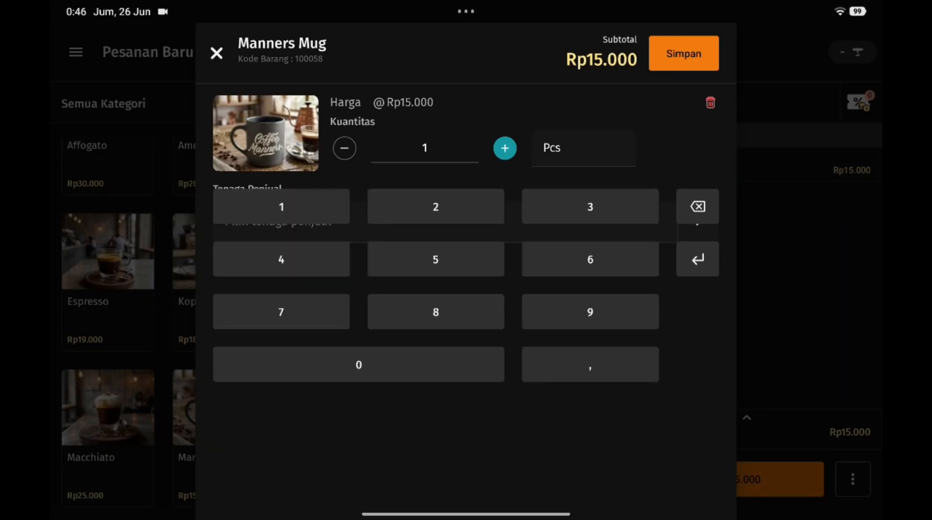
{"action": "left_click", "coordinate": [281, 207]}
{"action": "left_click", "coordinate": [435, 206]}
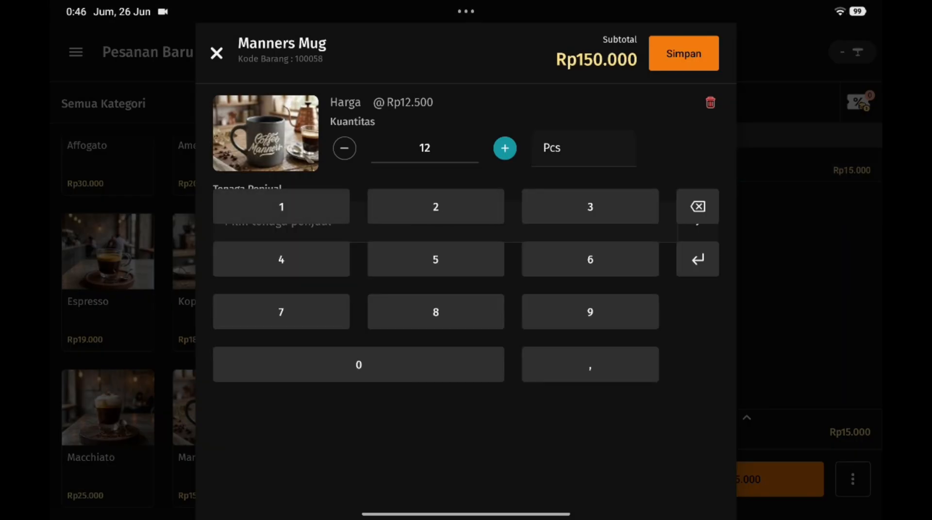
{"action": "left_click", "coordinate": [683, 53]}
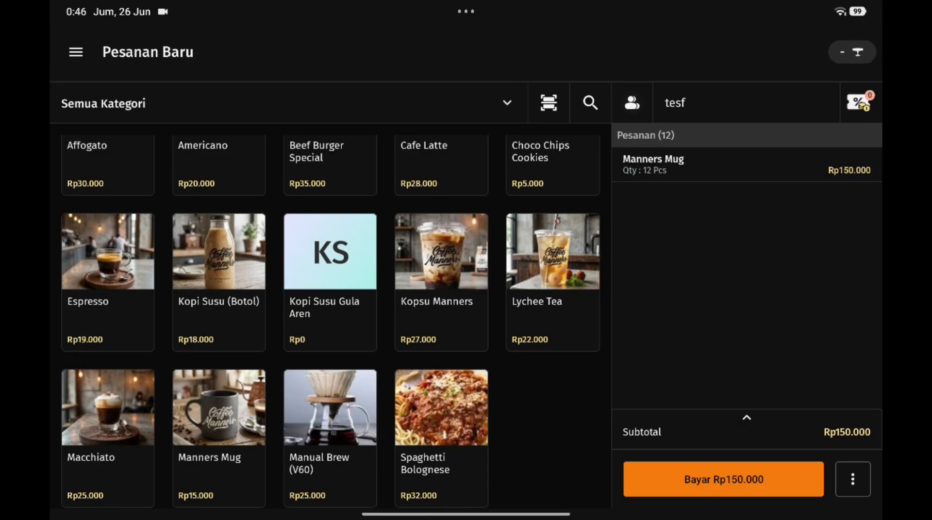
Step: Pay for the order in cash with Rp200.000 and finish the transaction
{"action": "left_click", "coordinate": [723, 479]}
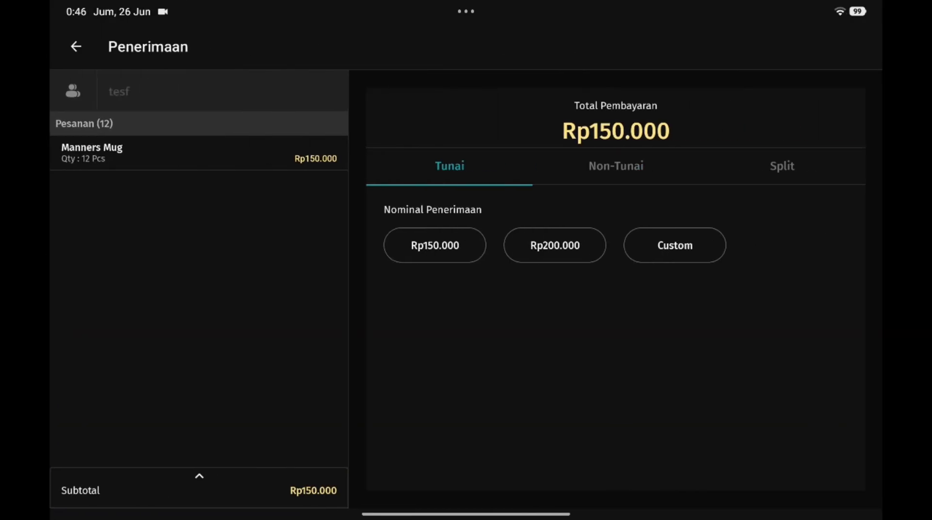
{"action": "left_click", "coordinate": [554, 245]}
{"action": "left_click", "coordinate": [623, 473]}
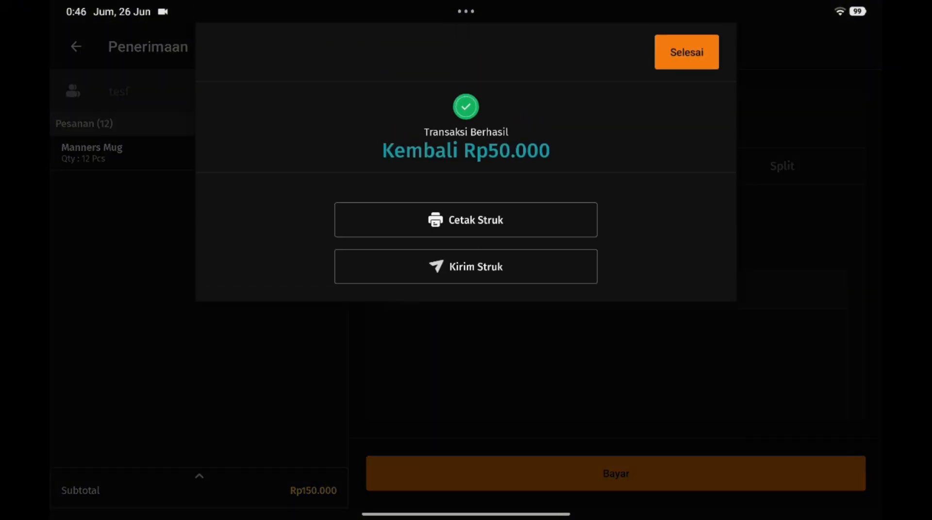
{"action": "left_click", "coordinate": [686, 52]}
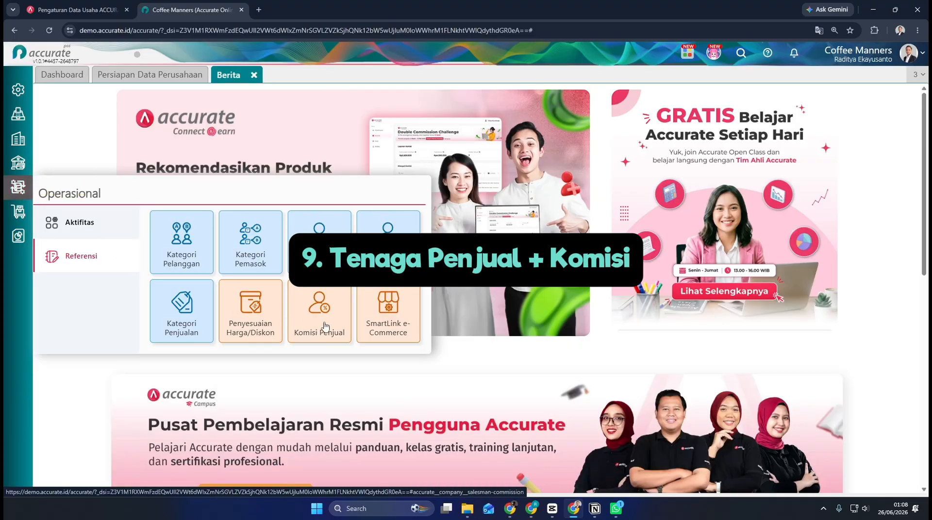
Step: Create a new Komisi Penjual entry and name its commission calculation Komisi Penjualan
{"action": "left_click", "coordinate": [325, 326]}
{"action": "left_click", "coordinate": [277, 175]}
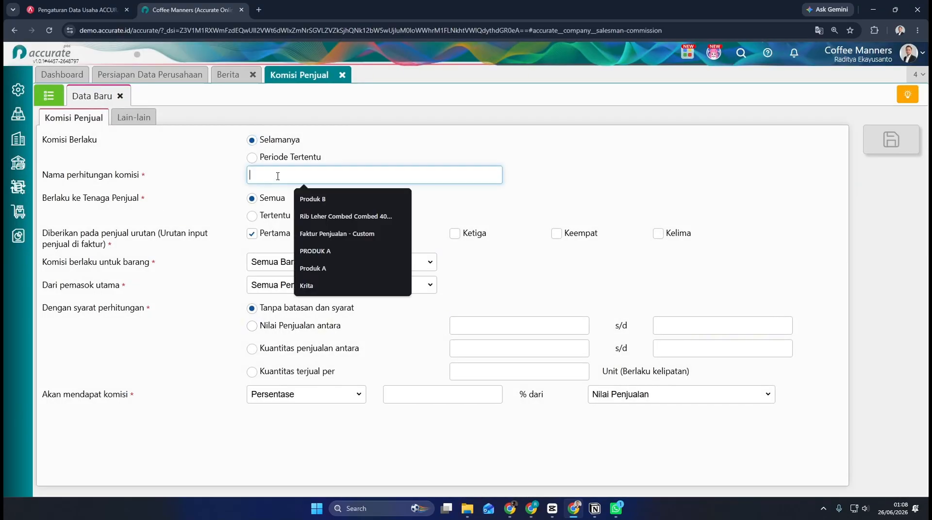
{"action": "type", "text": "Komisi Penjualan"}
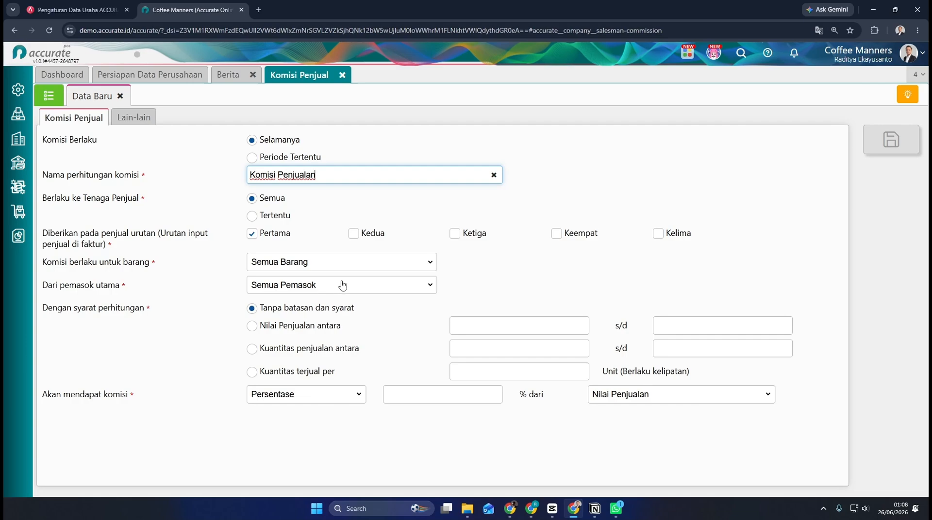
Step: Set the commission to 10 percent of Laba Kotor and save the Komisi Penjualan entry
{"action": "left_click", "coordinate": [318, 330]}
{"action": "left_click", "coordinate": [425, 398]}
{"action": "left_click", "coordinate": [658, 394]}
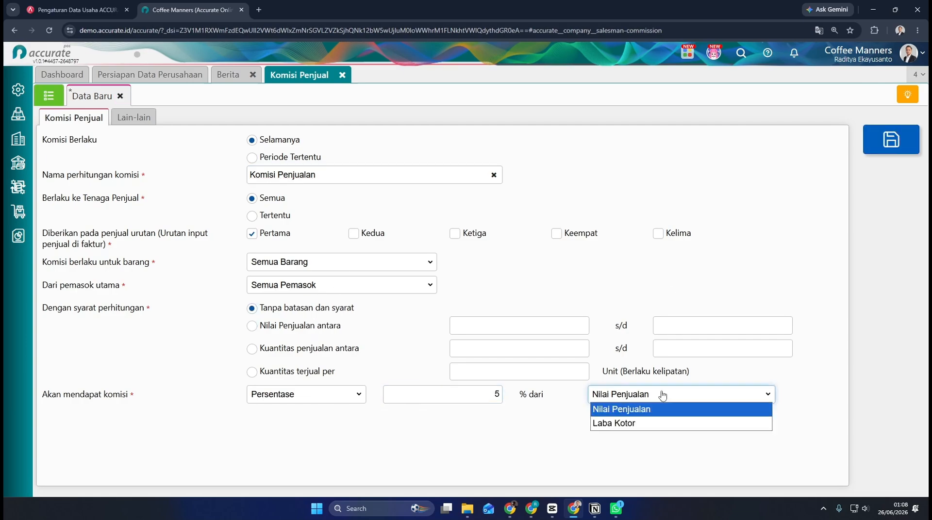
{"action": "left_click", "coordinate": [613, 422]}
{"action": "left_click", "coordinate": [497, 401]}
{"action": "type", "text": "10"}
{"action": "left_click", "coordinate": [891, 139]}
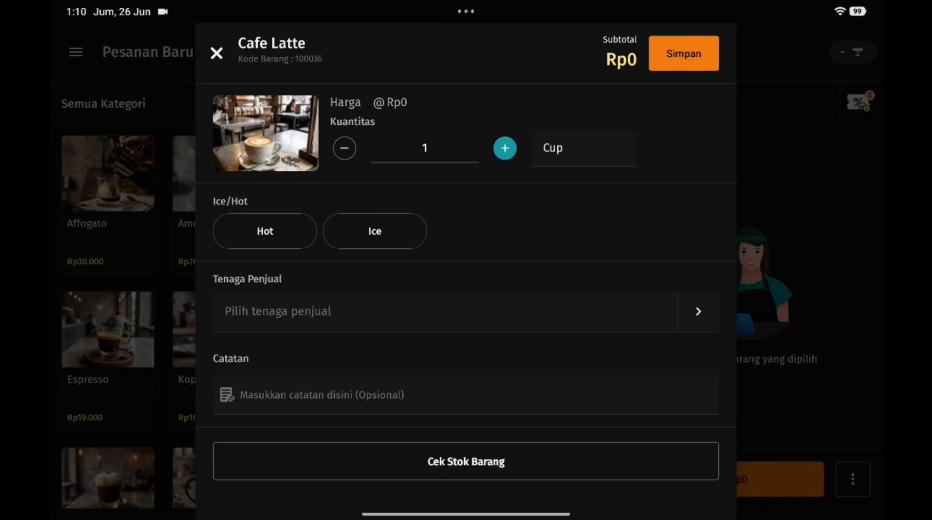
Step: Switch to the Accurate POS app and assign the first listed Tenaga Penjual to a new order
{"action": "left_click", "coordinate": [265, 231]}
{"action": "left_click", "coordinate": [698, 311]}
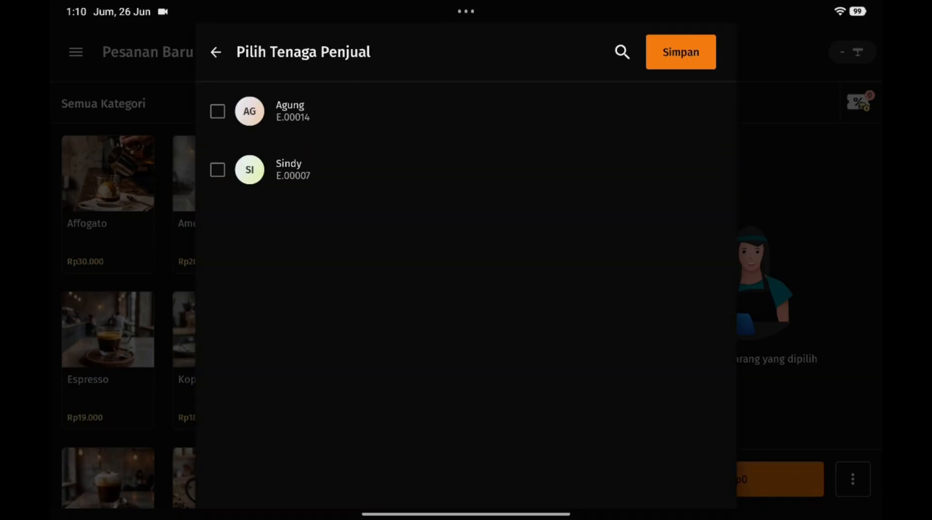
{"action": "left_click", "coordinate": [216, 110]}
{"action": "left_click", "coordinate": [680, 50]}
{"action": "left_click", "coordinate": [683, 53]}
Step: Pay for the Hot Cafe Latte order in cash and finish the transaction
{"action": "left_click", "coordinate": [773, 479]}
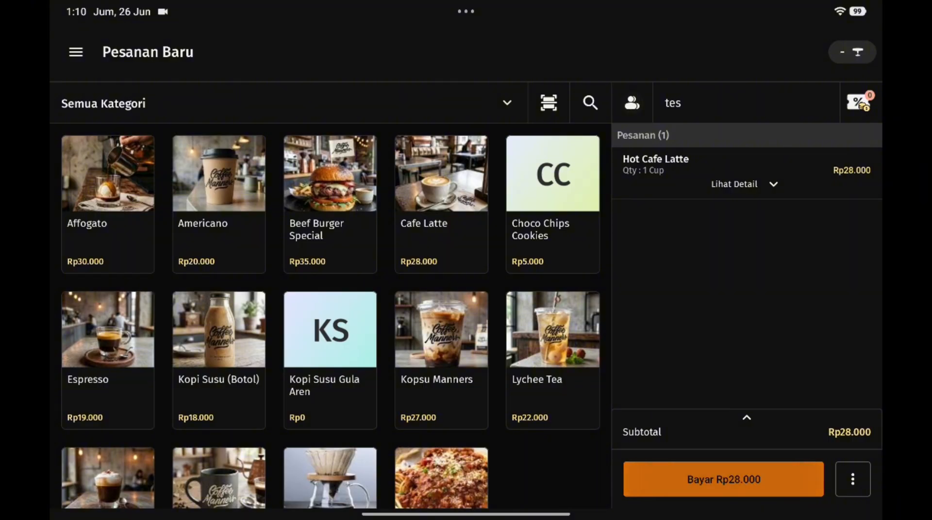
{"action": "left_click", "coordinate": [675, 245]}
{"action": "left_click", "coordinate": [615, 473]}
{"action": "left_click", "coordinate": [687, 38]}
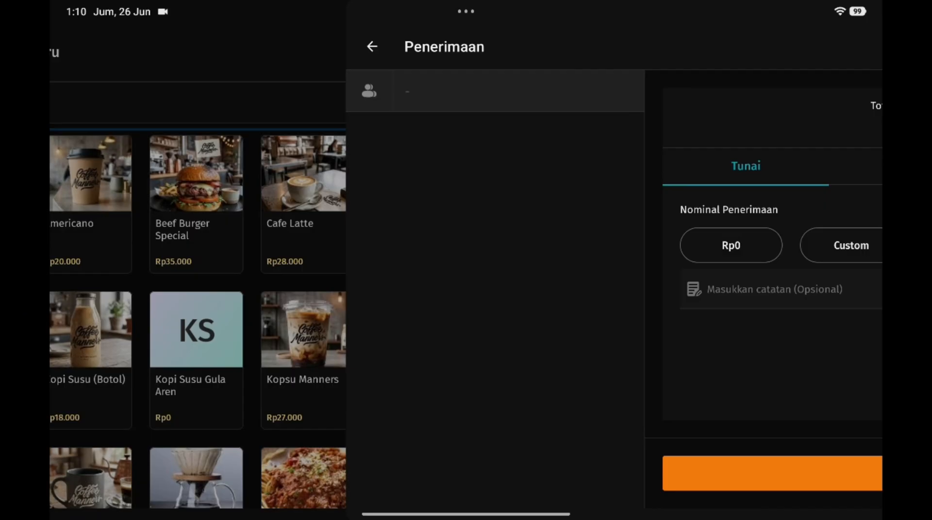
Step: Check the details of the completed sale in Riwayat Penjualan
{"action": "left_click", "coordinate": [76, 52]}
{"action": "left_click", "coordinate": [100, 221]}
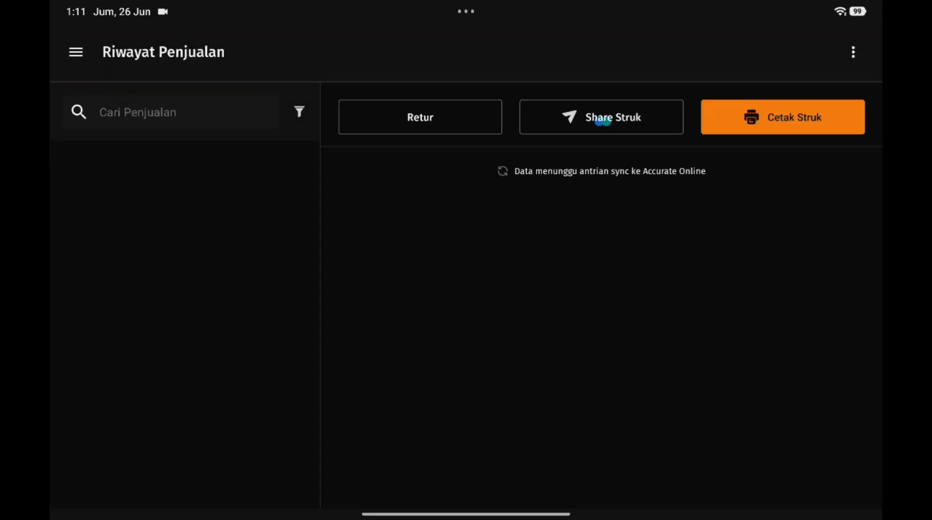
{"action": "scroll", "coordinate": [601, 340], "scroll_direction": "down", "scroll_amount": 10}
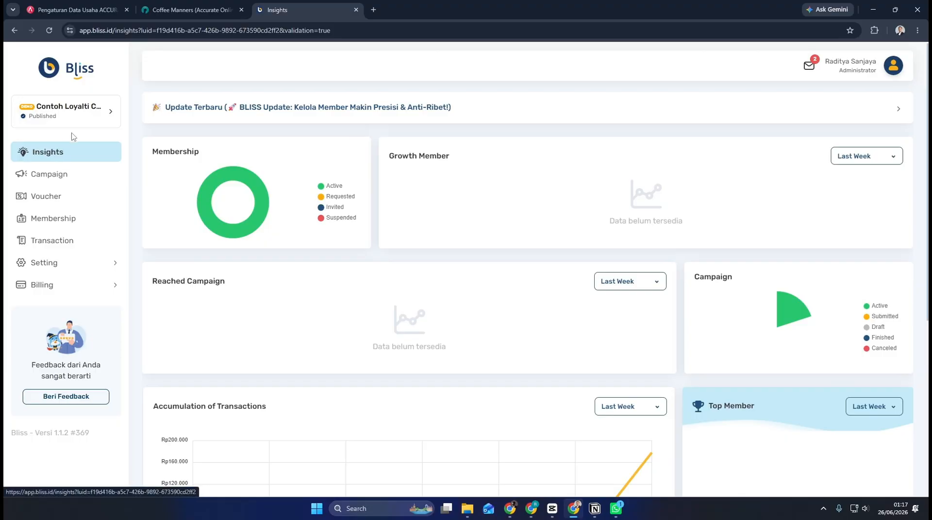
Step: Switch to Bliss, view the Loyalty Program list, and start creating a new campaign
{"action": "left_click", "coordinate": [100, 120]}
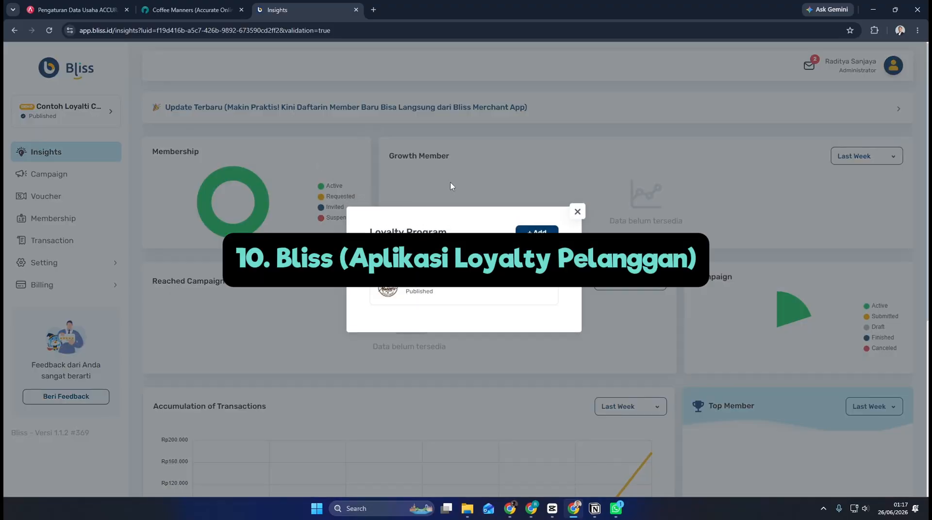
{"action": "left_click", "coordinate": [575, 214]}
{"action": "left_click", "coordinate": [75, 182]}
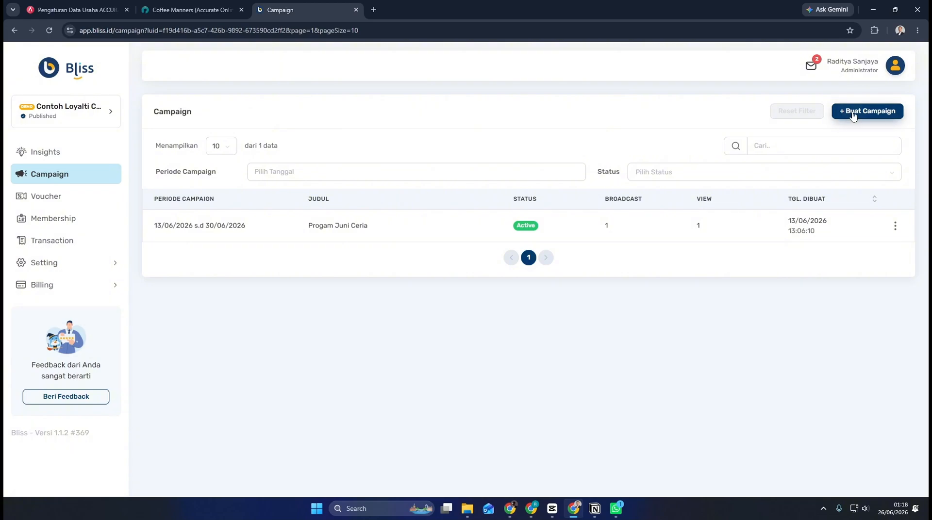
{"action": "left_click", "coordinate": [867, 111]}
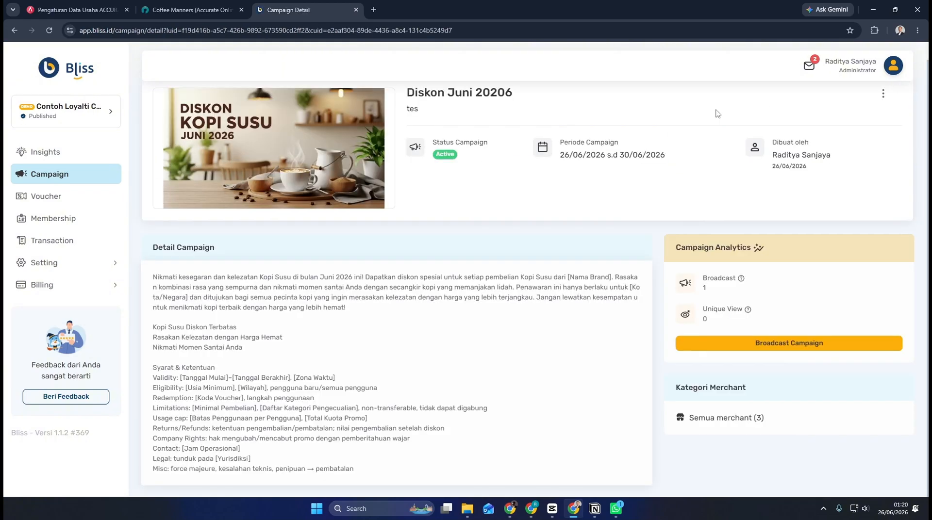
Step: Open the details of Voucher 50K Opening Rinjani and go to its voucher distribution page
{"action": "left_click", "coordinate": [46, 197]}
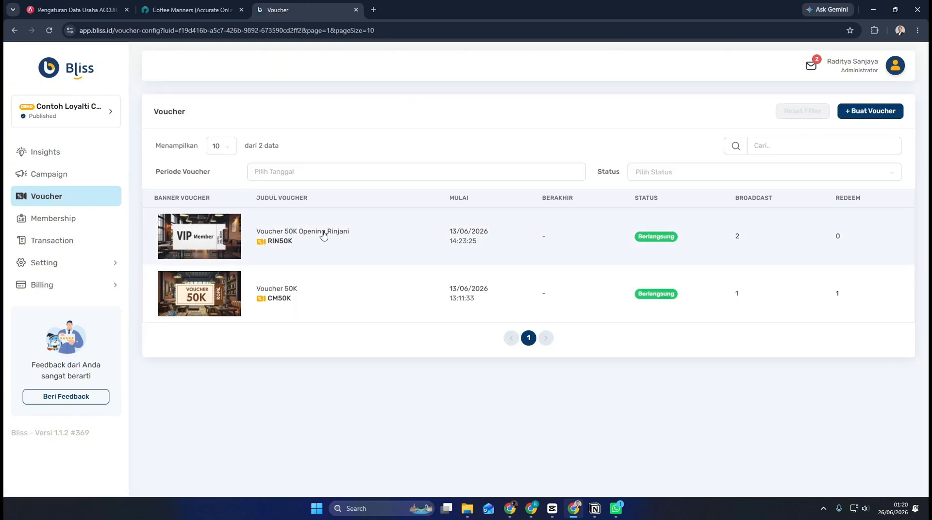
{"action": "left_click", "coordinate": [517, 243]}
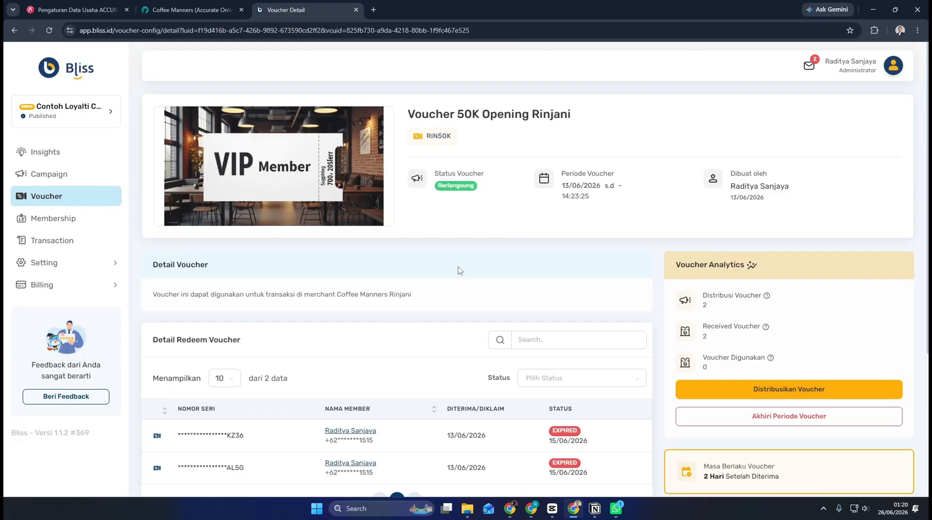
{"action": "scroll", "coordinate": [461, 267], "scroll_direction": "down", "scroll_amount": 4}
{"action": "left_click", "coordinate": [739, 246]}
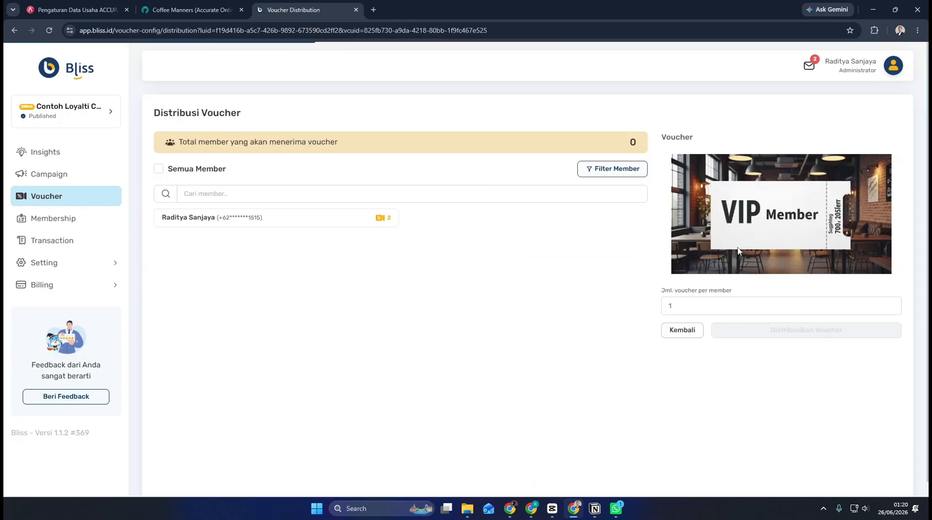
Step: Distribute Voucher 50K Opening Rinjani to all members with 2 vouchers per member
{"action": "left_click", "coordinate": [334, 227]}
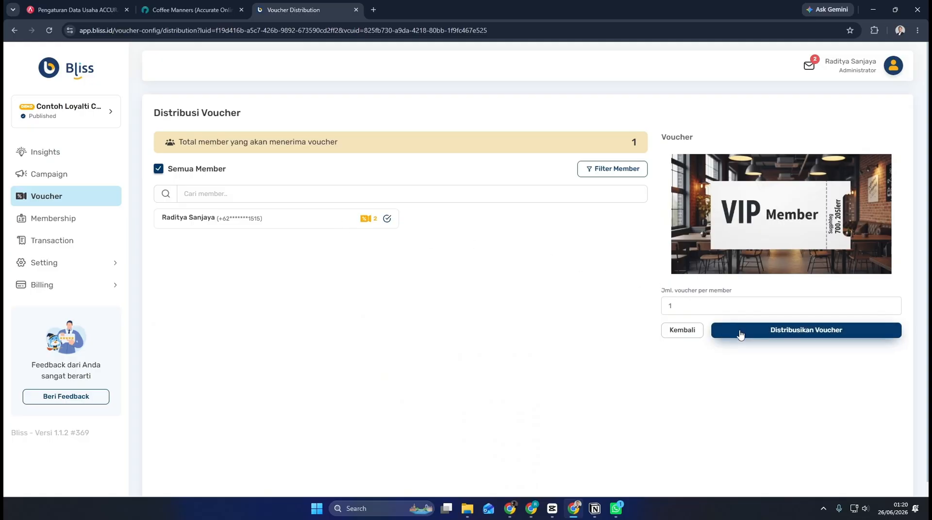
{"action": "left_click_drag", "start_coordinate": [696, 309], "coordinate": [657, 310]}
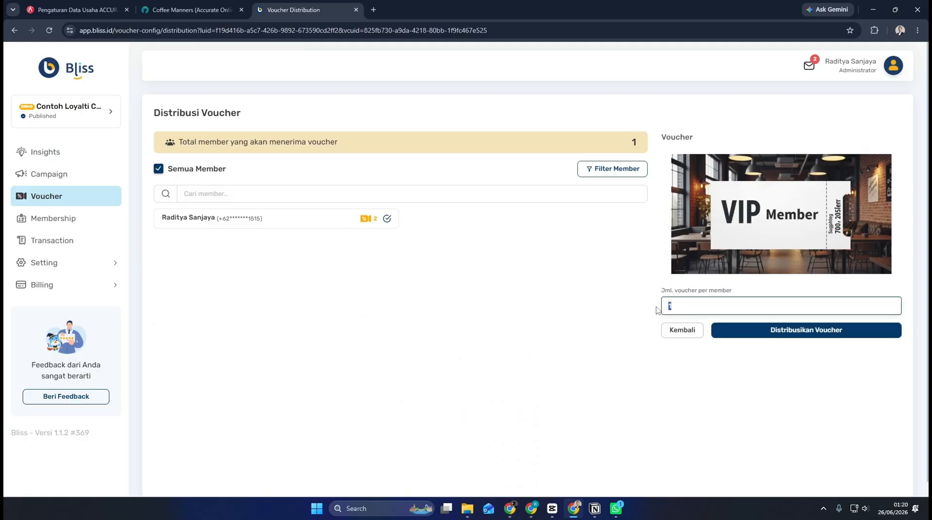
{"action": "left_click", "coordinate": [754, 334]}
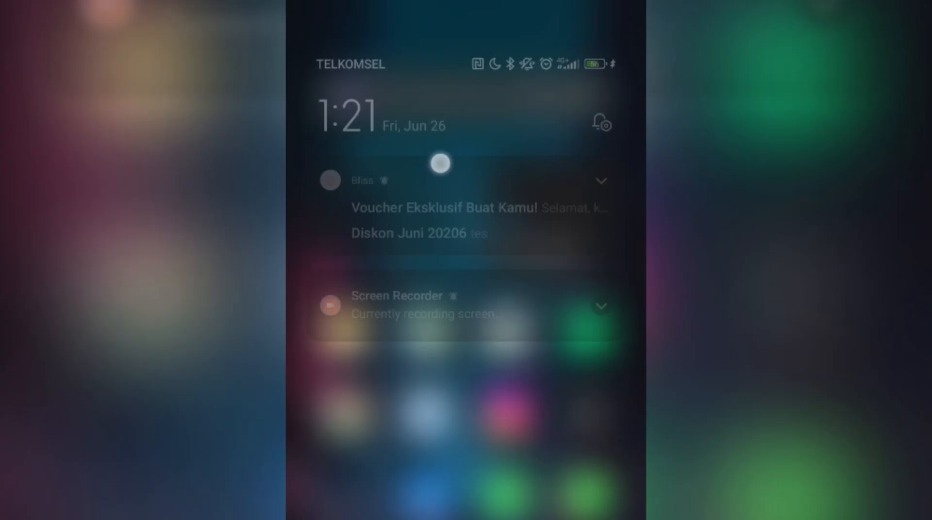
Step: On the member's phone, open the Bliss voucher notification and read the details of Voucher 50K Opening Rinjani
{"action": "left_click_drag", "start_coordinate": [440, 164], "coordinate": [441, 272]}
{"action": "left_click", "coordinate": [610, 178]}
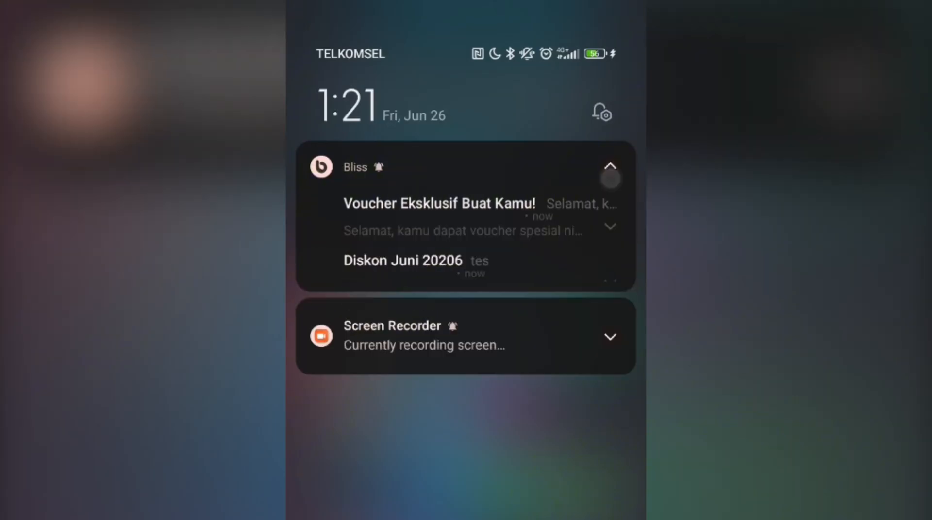
{"action": "left_click", "coordinate": [606, 363]}
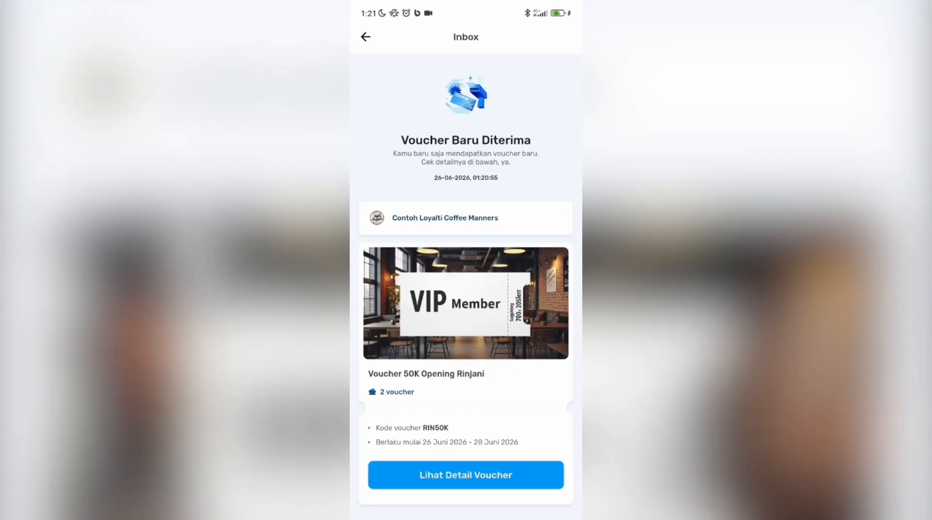
{"action": "scroll", "coordinate": [465, 304], "scroll_direction": "down", "scroll_amount": 1}
{"action": "left_click", "coordinate": [466, 440]}
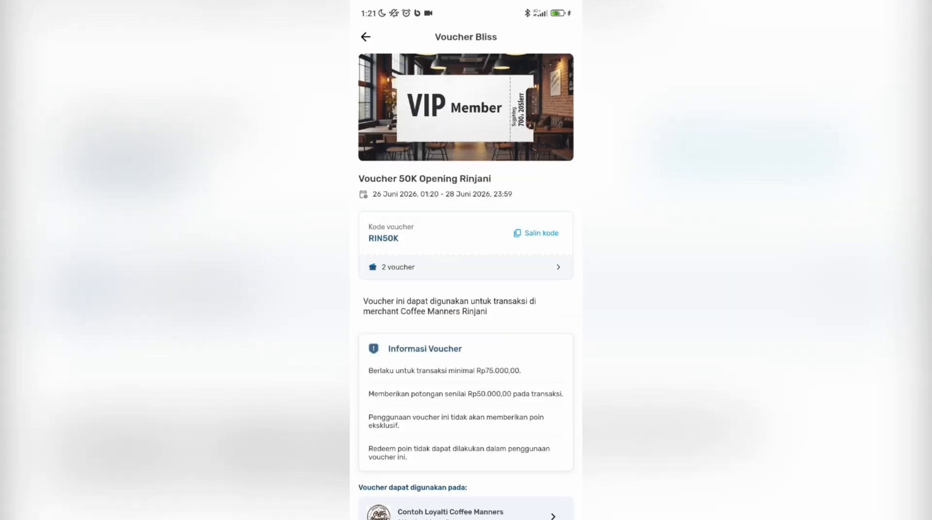
{"action": "scroll", "coordinate": [466, 291], "scroll_direction": "down", "scroll_amount": 1}
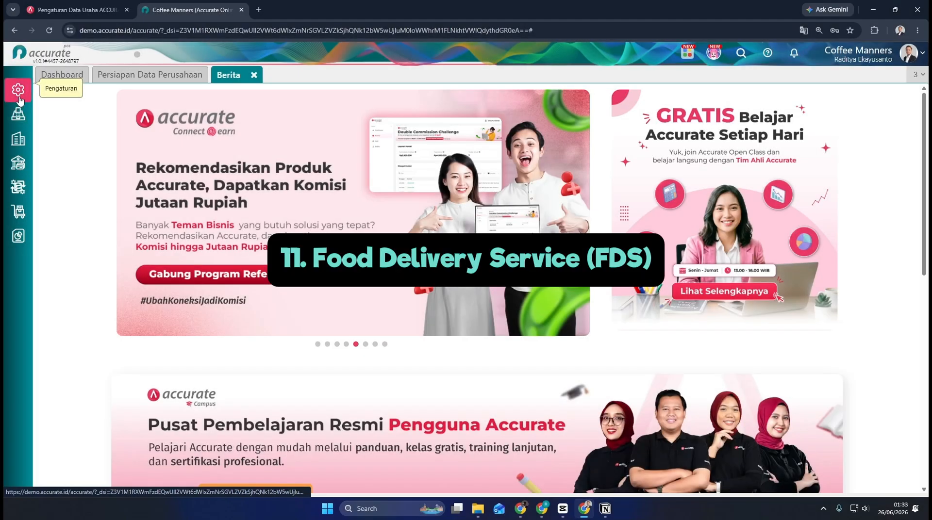
Step: Open the Add-on Food Delivery Service page in the Accurate Store of Accurate Online and look through its feature images
{"action": "left_click", "coordinate": [19, 100]}
{"action": "left_click", "coordinate": [194, 220]}
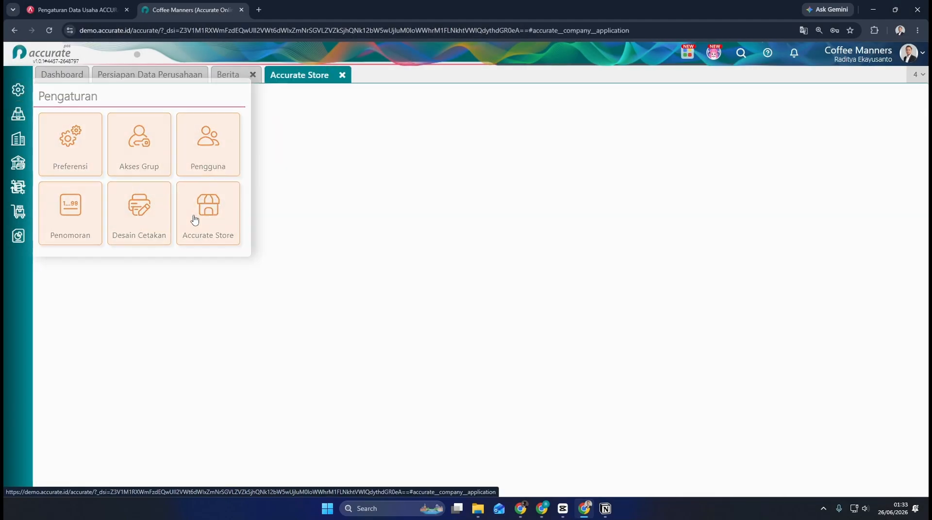
{"action": "left_click", "coordinate": [221, 257]}
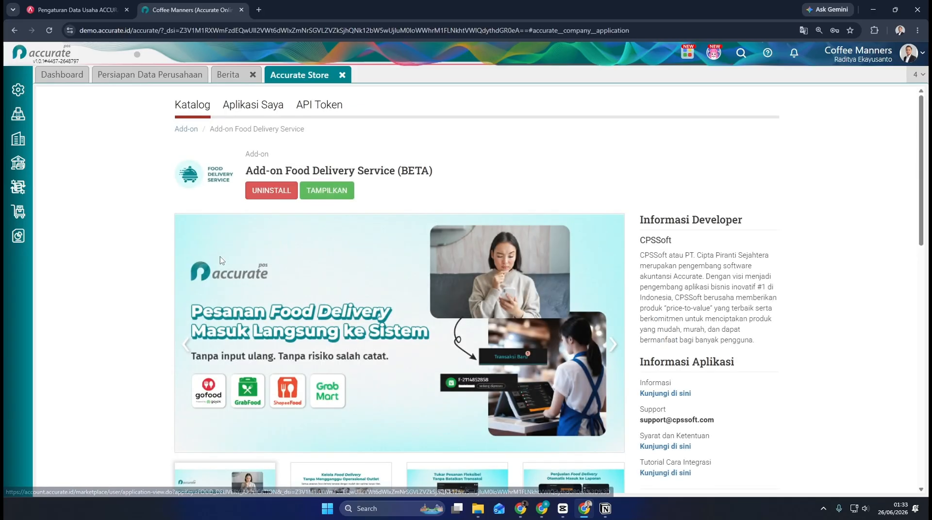
{"action": "scroll", "coordinate": [316, 268], "scroll_direction": "down", "scroll_amount": 1}
{"action": "scroll", "coordinate": [320, 269], "scroll_direction": "down", "scroll_amount": 2}
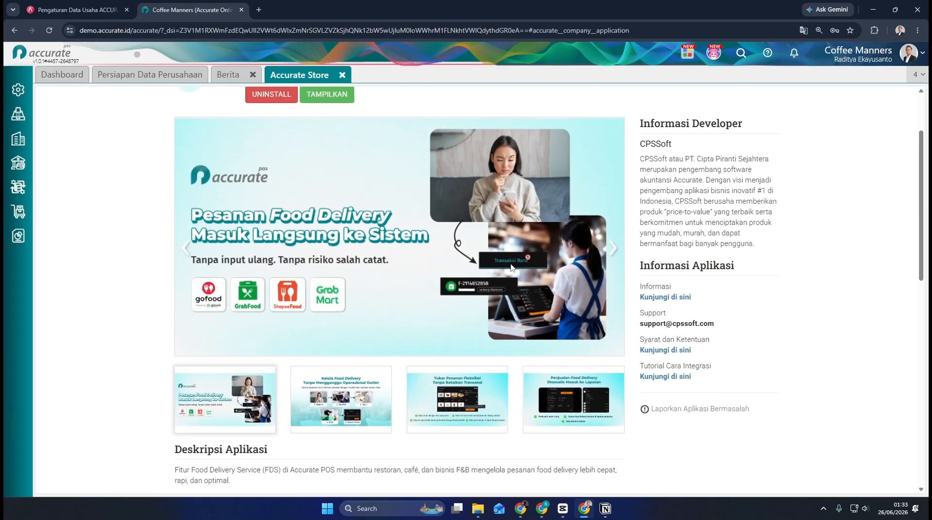
{"action": "left_click", "coordinate": [612, 252]}
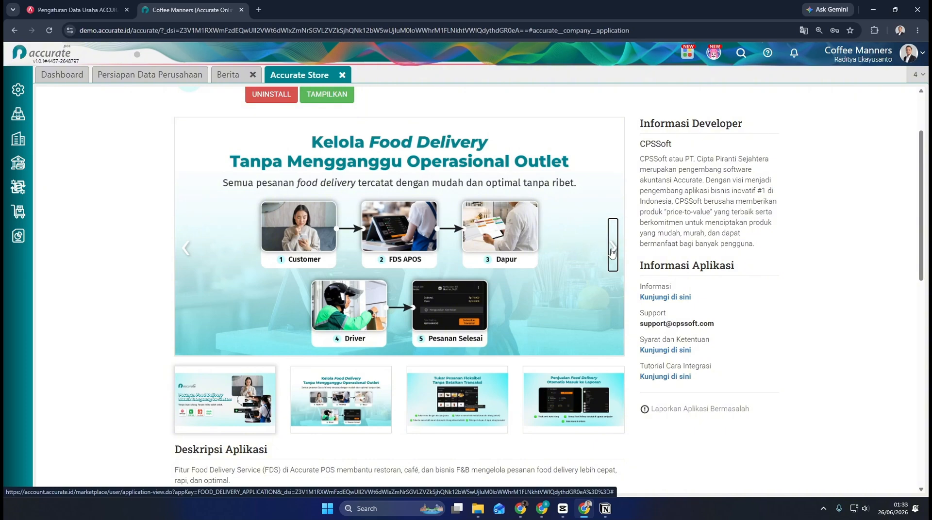
{"action": "left_click", "coordinate": [611, 251]}
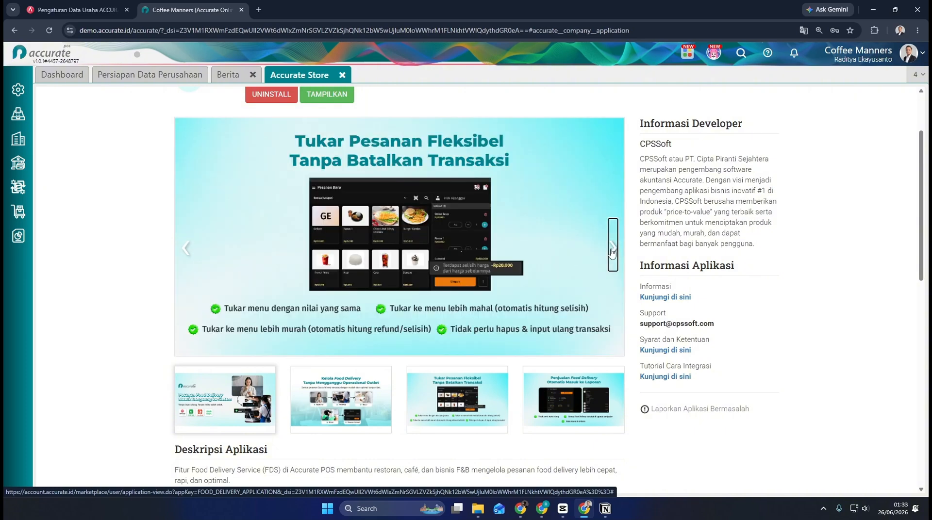
{"action": "left_click", "coordinate": [611, 251]}
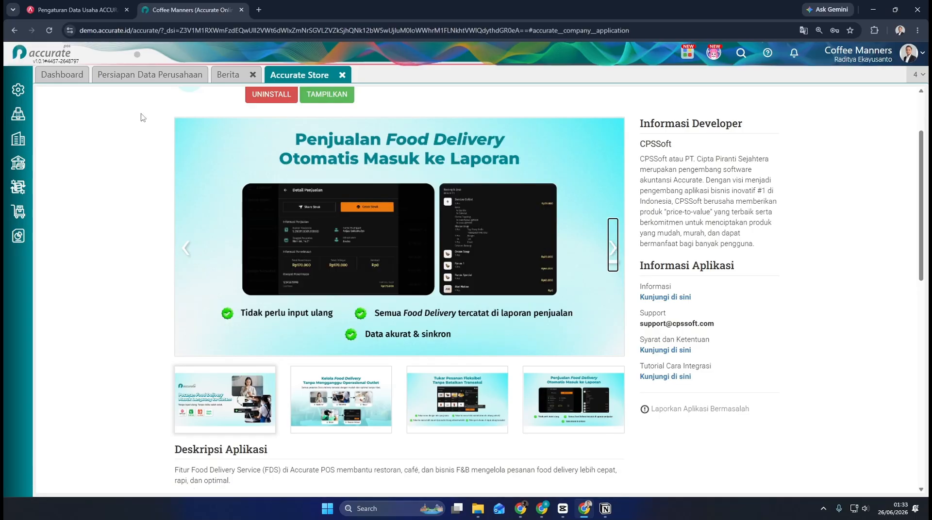
Step: Open the Kasir Food Delivery Service feature and process all new delivery orders under Transaksi Baru on the POS tablet
{"action": "left_click", "coordinate": [20, 126]}
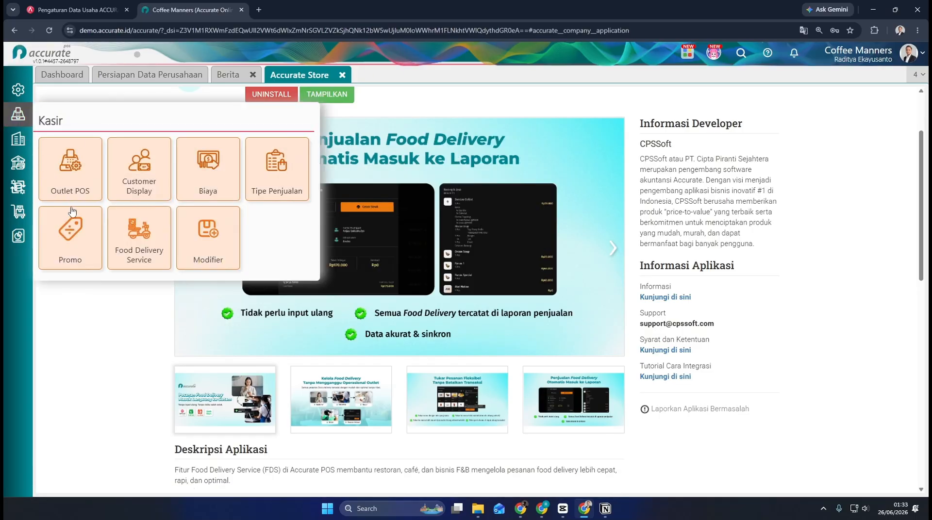
{"action": "left_click", "coordinate": [135, 233]}
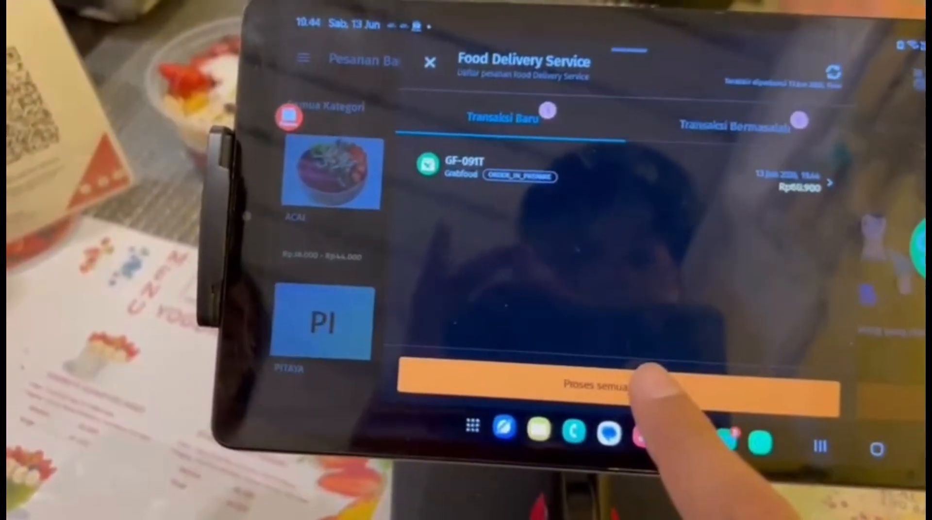
{"action": "left_click", "coordinate": [648, 383]}
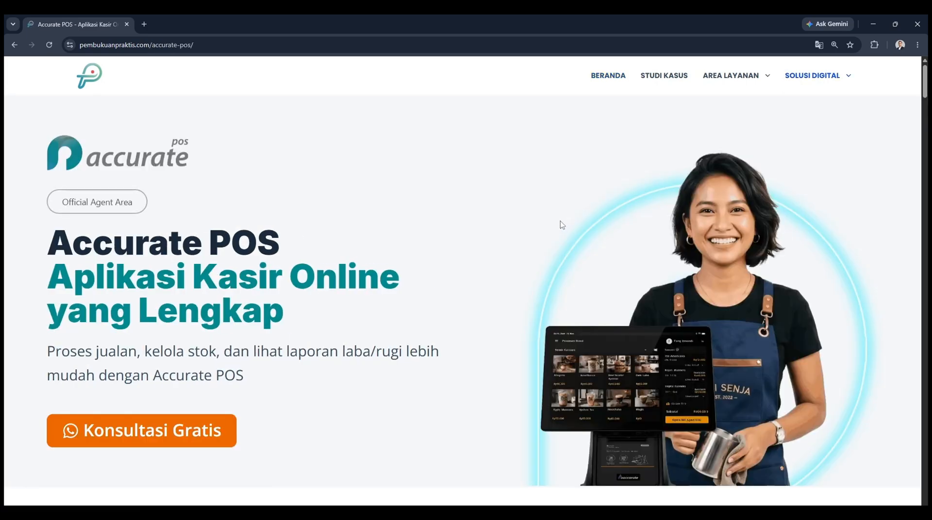
Step: Browse the Accurate POS page on pembukuanpraktis.com for its general, F&B, retail and multi-outlet features
{"action": "scroll", "coordinate": [301, 304], "scroll_direction": "down", "scroll_amount": 2}
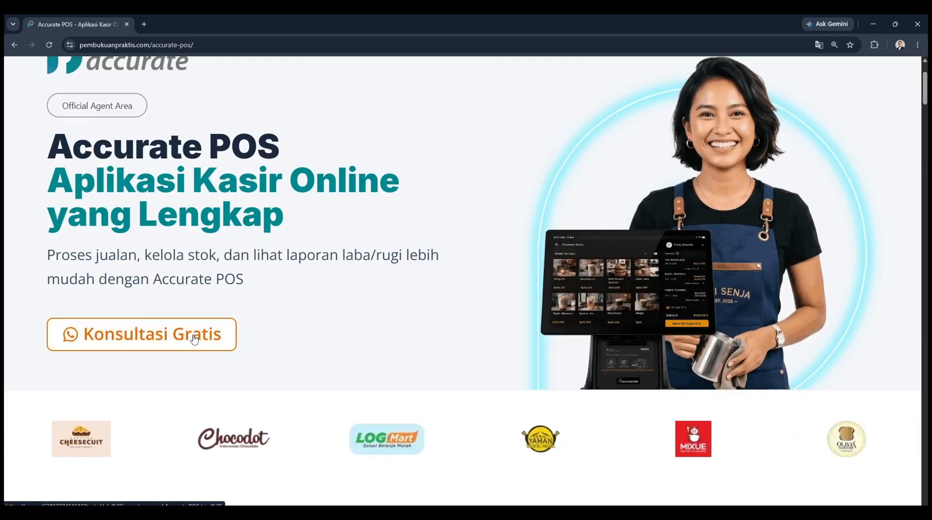
{"action": "scroll", "coordinate": [195, 339], "scroll_direction": "down", "scroll_amount": 8}
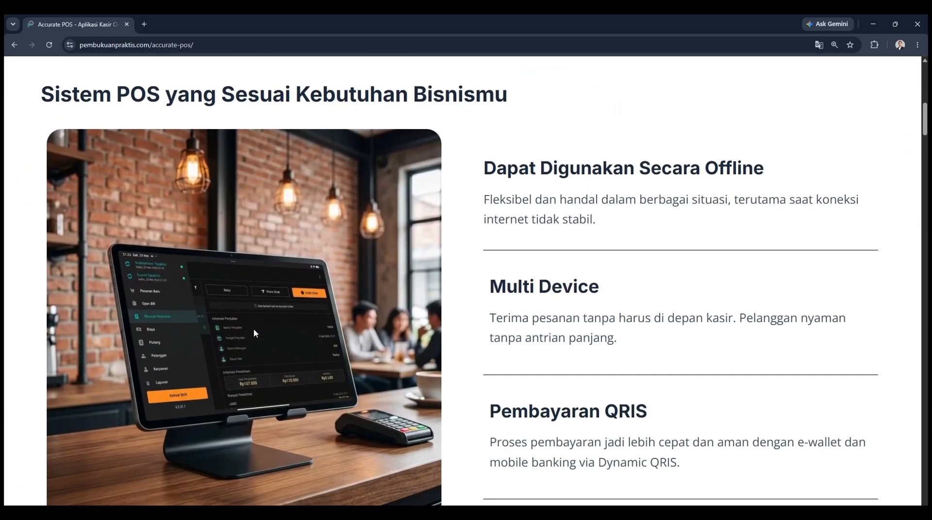
{"action": "scroll", "coordinate": [253, 328], "scroll_direction": "down", "scroll_amount": 10}
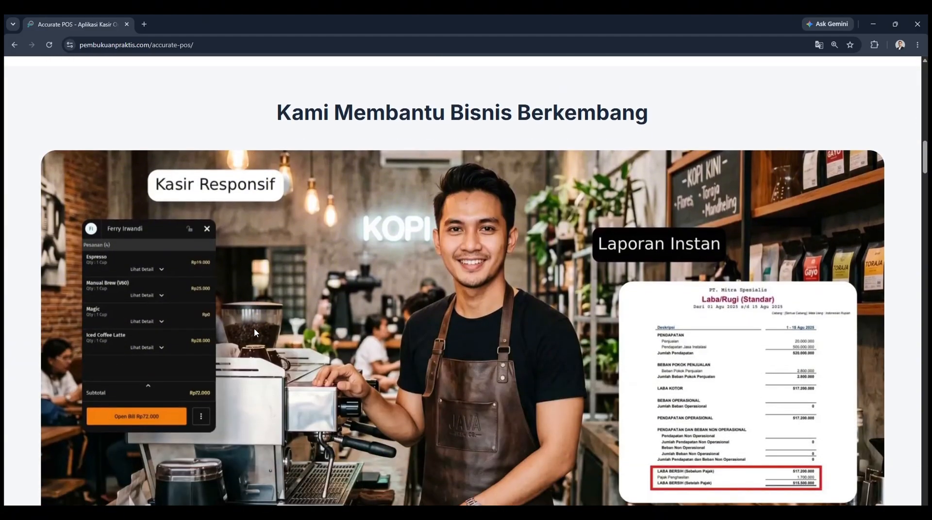
{"action": "scroll", "coordinate": [254, 332], "scroll_direction": "down", "scroll_amount": 10}
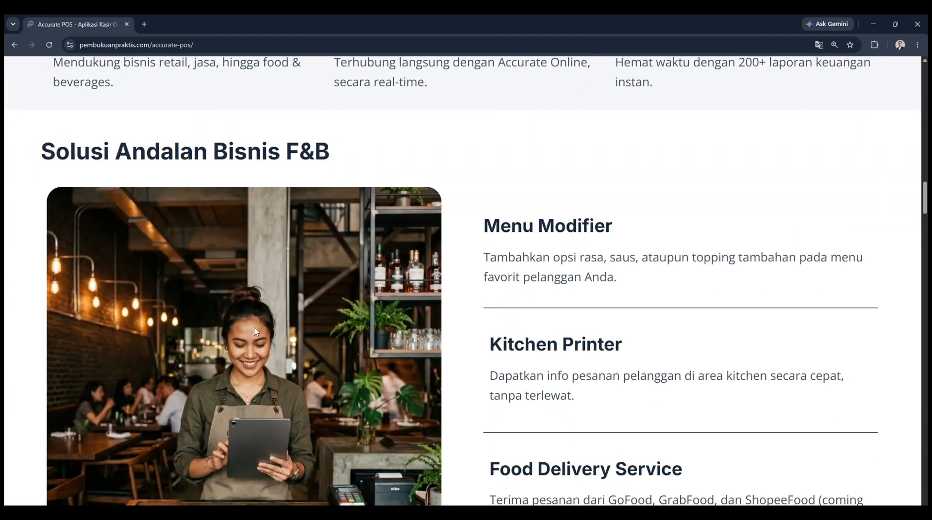
{"action": "scroll", "coordinate": [256, 332], "scroll_direction": "down", "scroll_amount": 15}
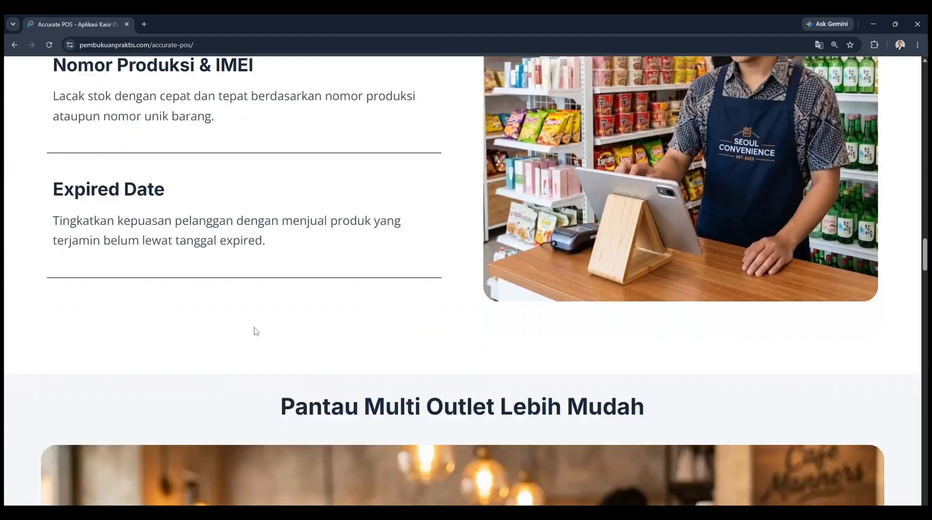